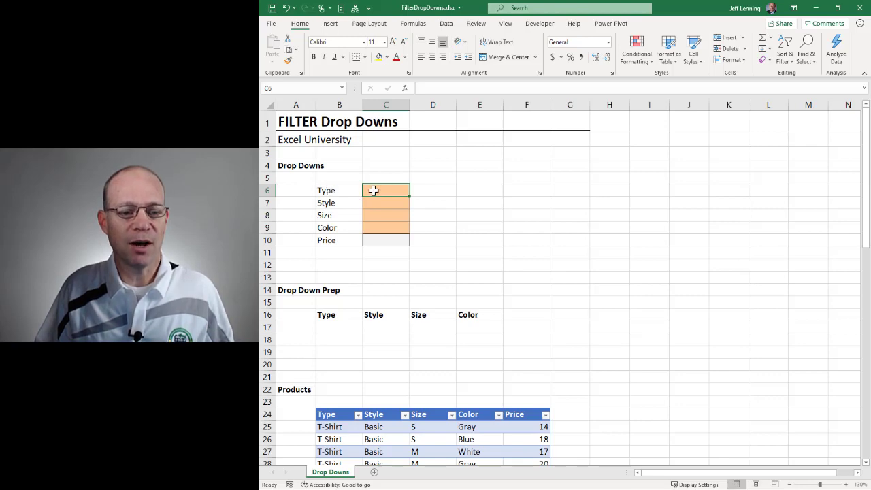
Examine the Type and Style columns of the Products table against their input cells C6 and C7
scroll(447, 248, "down", 6)
left_click_drag(341, 191, 331, 337)
scroll(343, 338, "down", 7)
left_click_drag(343, 179, 336, 439)
scroll(375, 337, "up", 13)
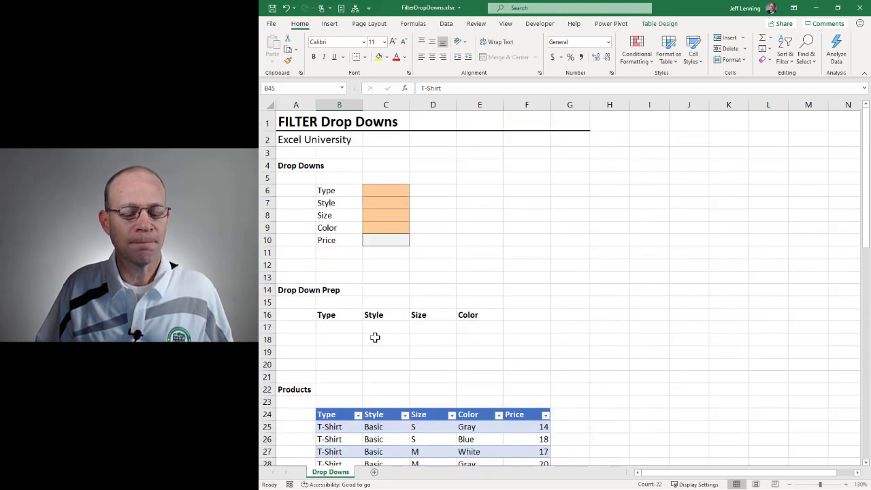
left_click(383, 192)
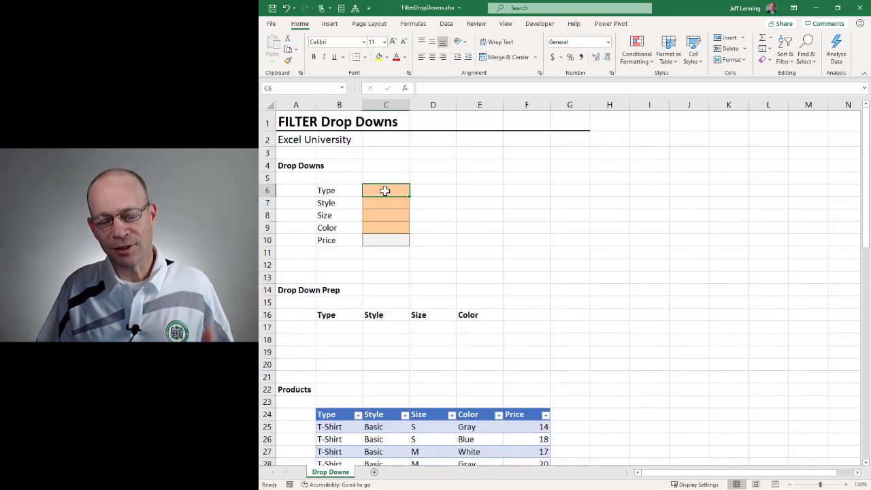
left_click(374, 203)
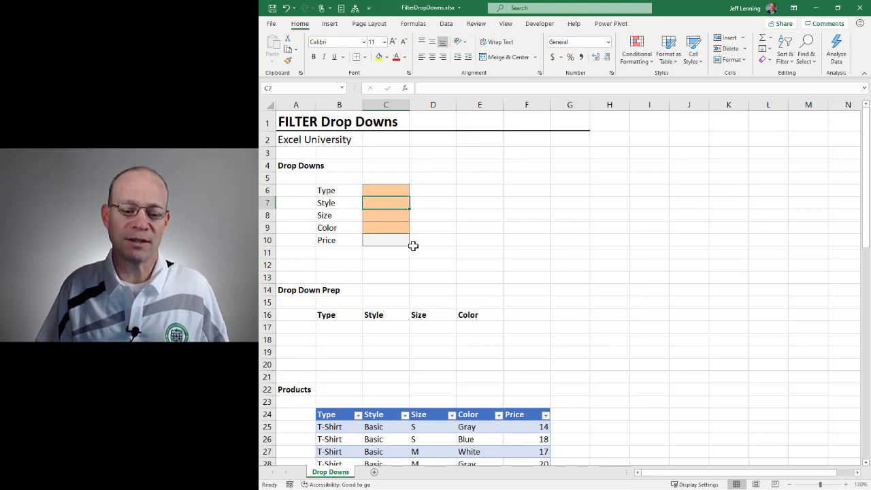
scroll(412, 243, "down", 6)
left_click_drag(381, 192, 381, 414)
scroll(381, 414, "down", 7)
scroll(382, 378, "up", 12)
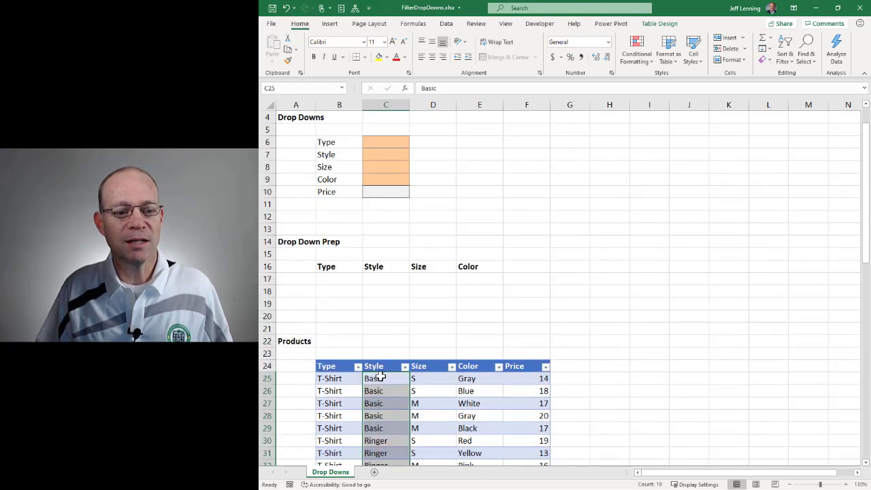
Examine the Size, Color and Price columns of the Products table against cells C8, C9 and C10
left_click(373, 141)
left_click(380, 166)
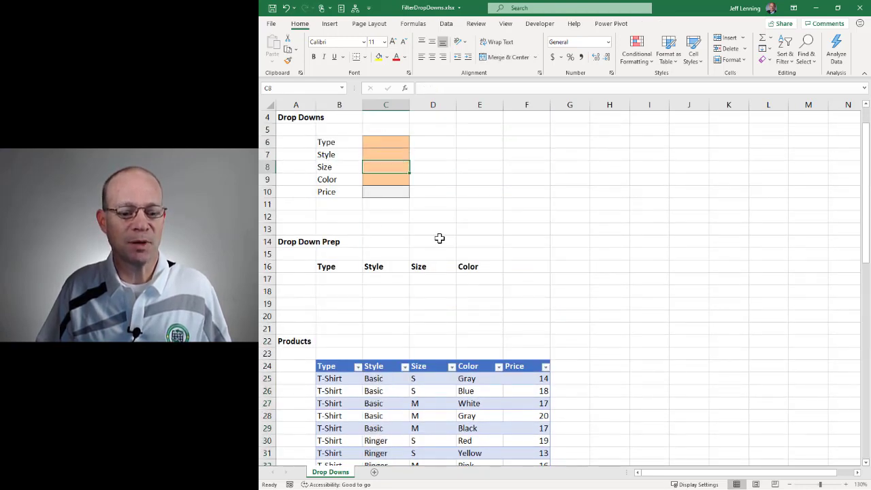
scroll(425, 235, "down", 5)
left_click_drag(417, 197, 433, 389)
scroll(387, 255, "up", 6)
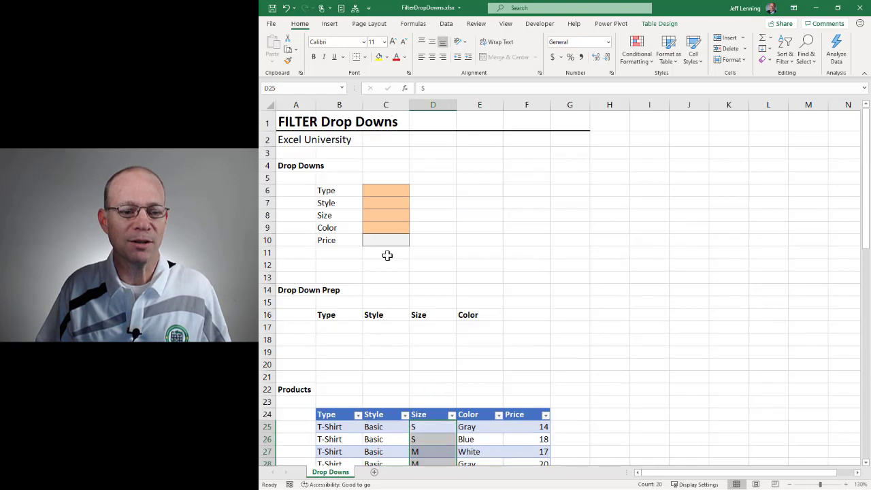
left_click(381, 226)
scroll(470, 252, "down", 4)
left_click_drag(479, 279, 486, 428)
scroll(476, 395, "up", 4)
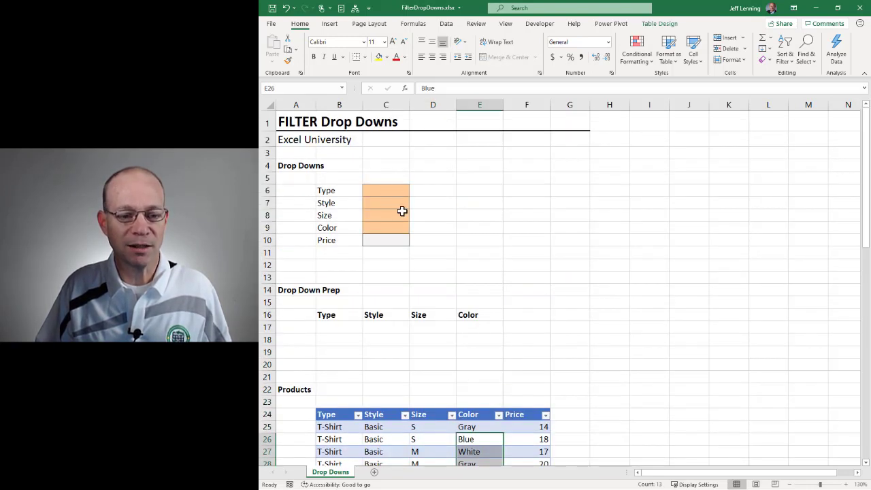
left_click(387, 240)
scroll(527, 277, "down", 4)
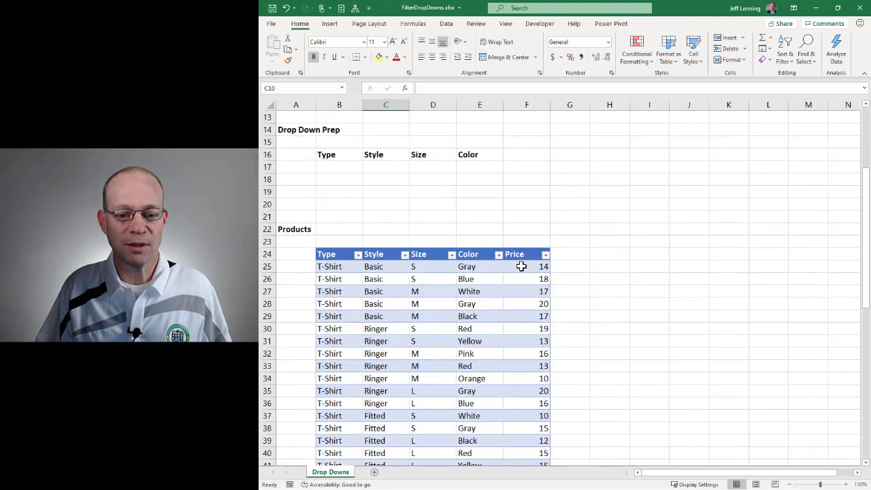
scroll(529, 373, "up", 4)
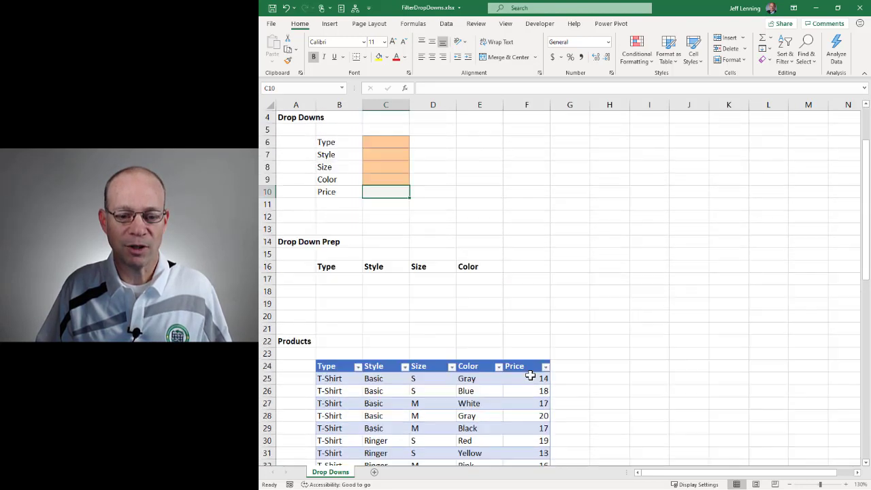
Review how the Drop Down Prep area relates to the Type input cell and the Products table
left_click(388, 190)
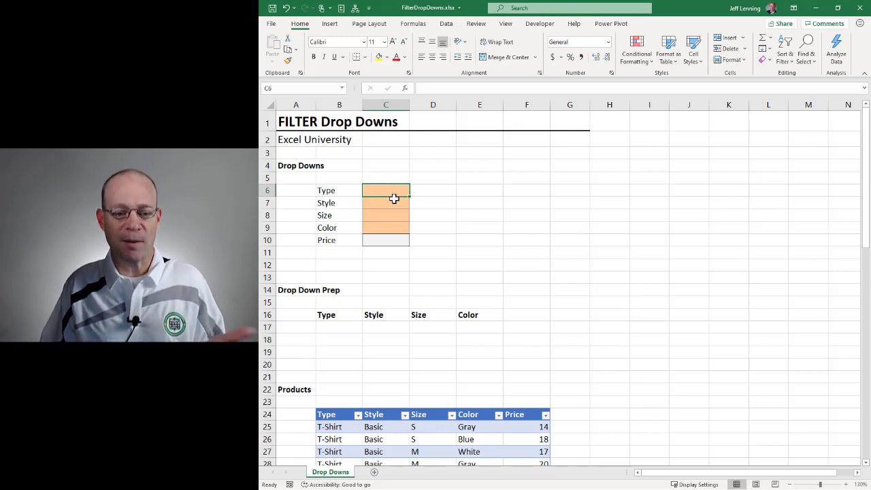
left_click(339, 328)
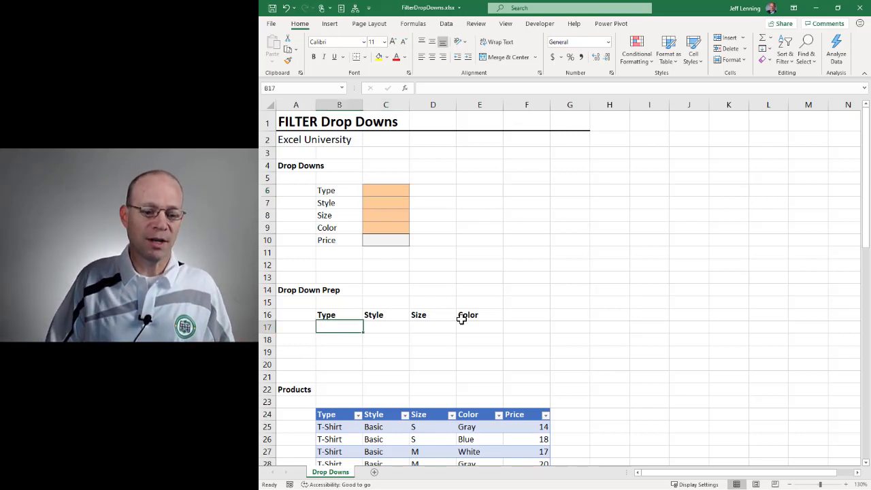
scroll(530, 305, "down", 3)
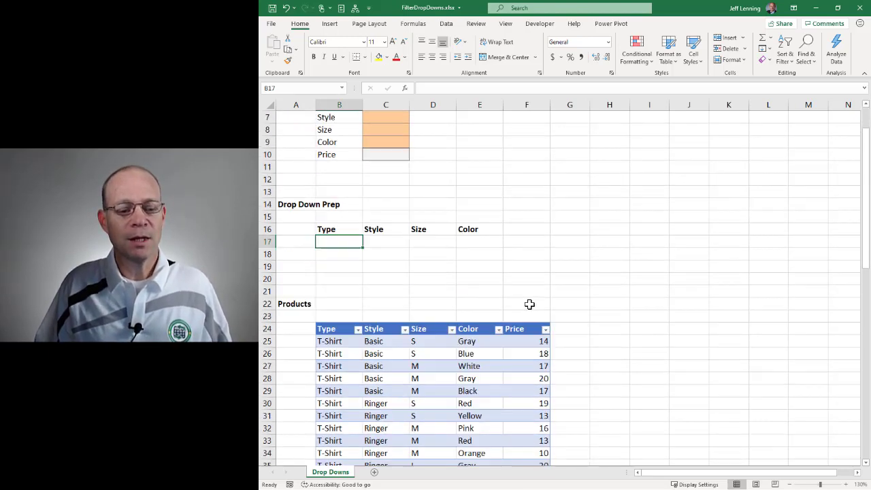
scroll(381, 239, "up", 3)
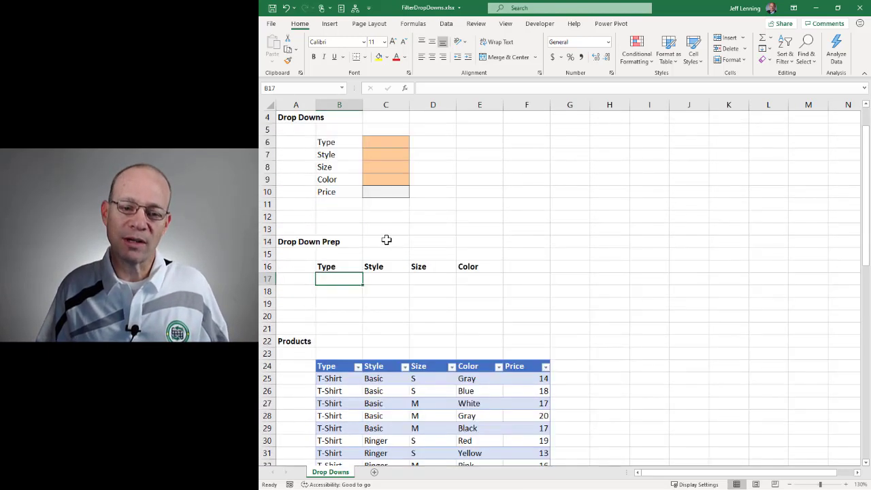
left_click(340, 190)
left_click(376, 190)
scroll(462, 233, "down", 4)
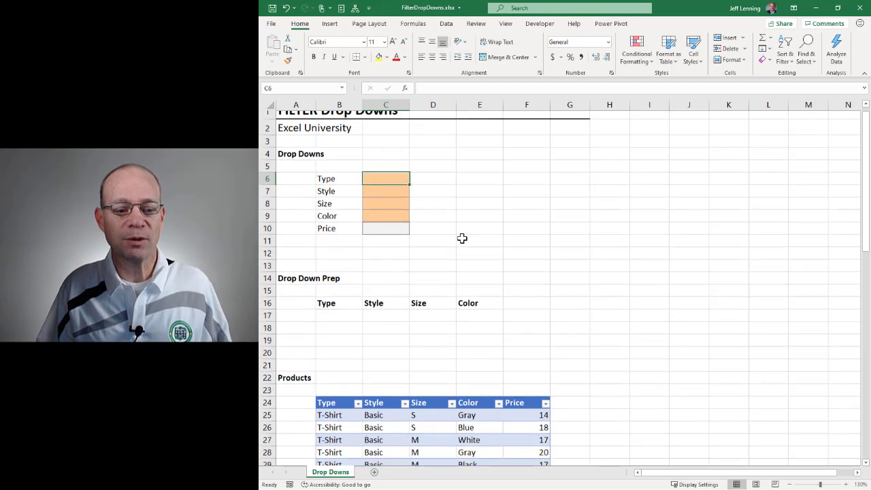
List the distinct product types under the Type prep heading by entering =UNIQUE(Table1[Type]) in B17
left_click(337, 167)
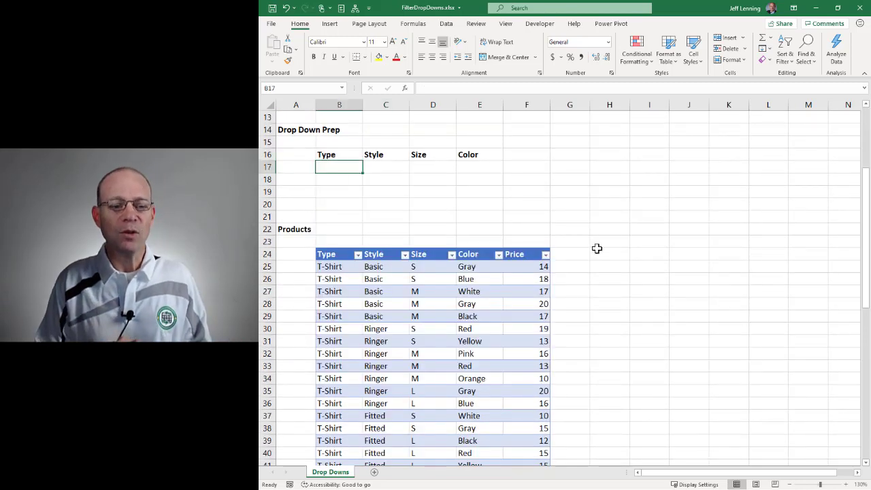
type("=un")
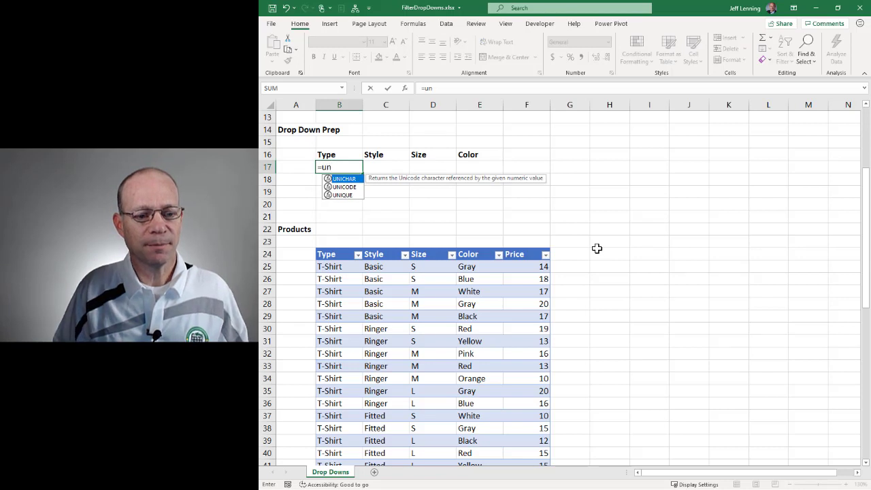
key("Down")
key("Down")
key("Tab")
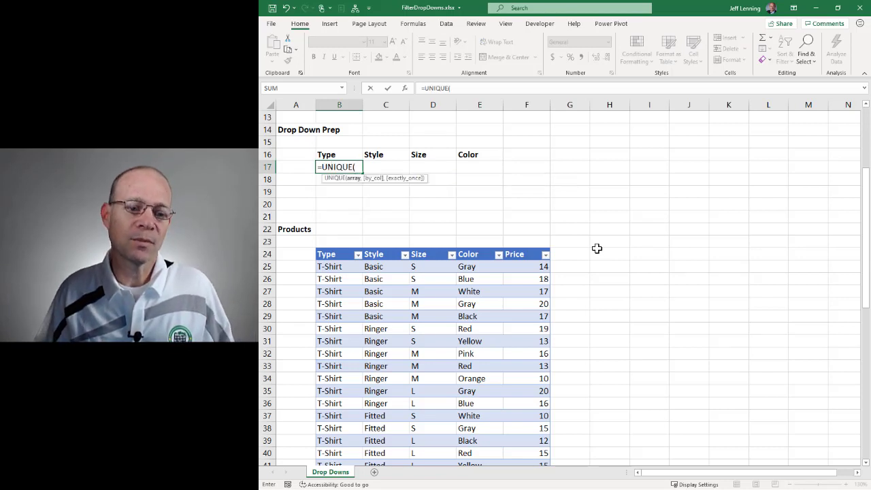
left_click(331, 246)
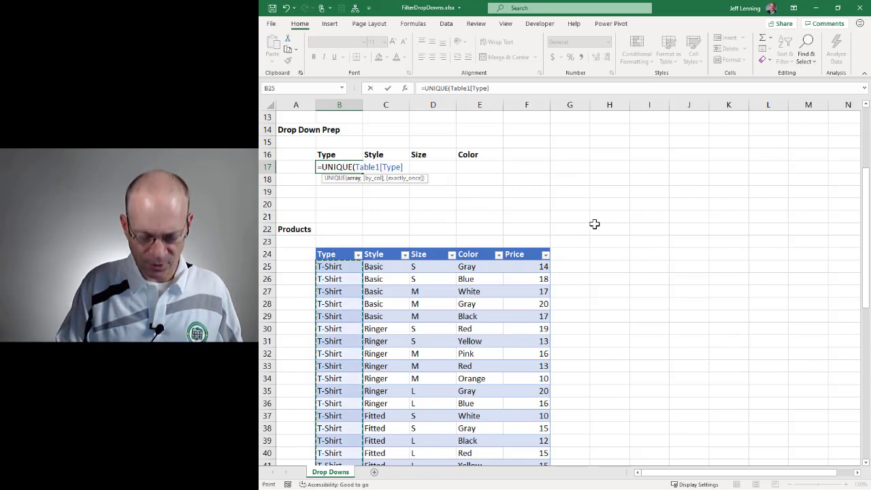
type(")")
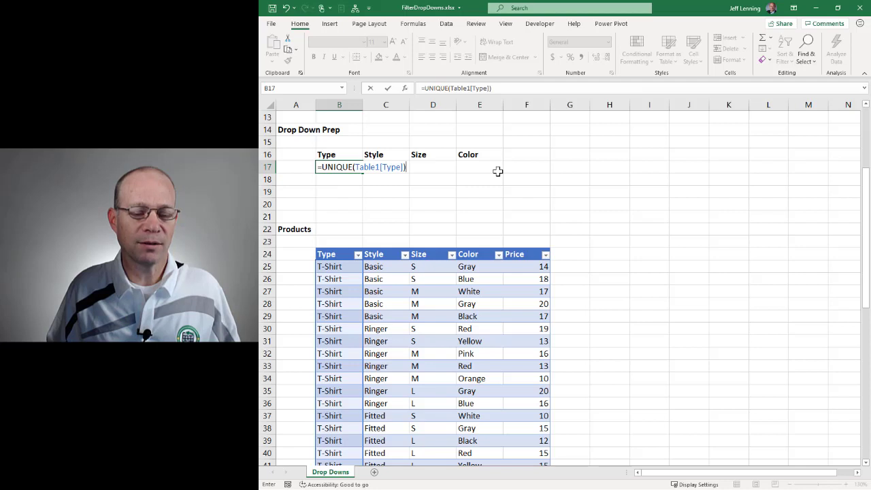
key("Return")
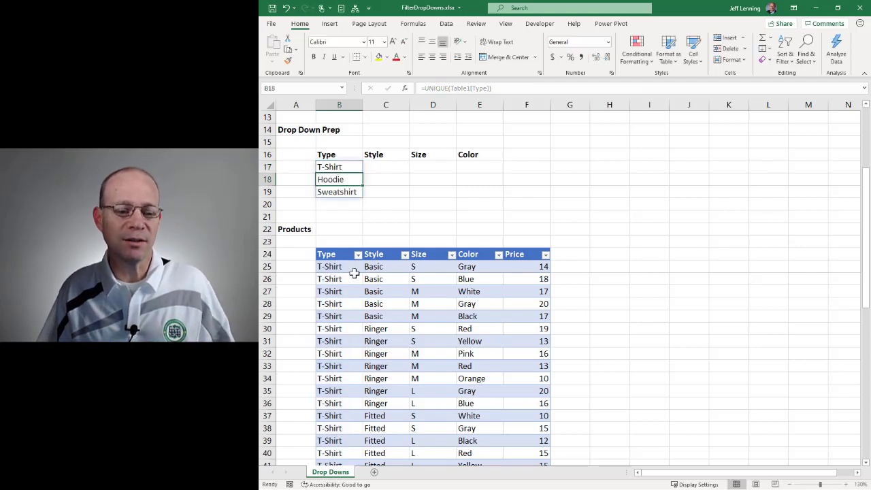
scroll(337, 272, "down", 6)
scroll(342, 303, "down", 7)
scroll(342, 301, "up", 17)
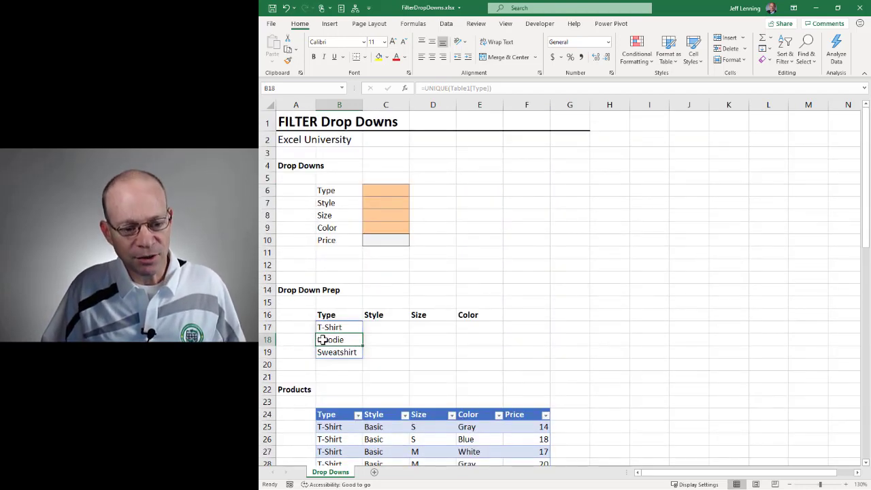
Add List data validation to the Type input cell C6 with the spilled range =$B$17# as its source
left_click(377, 189)
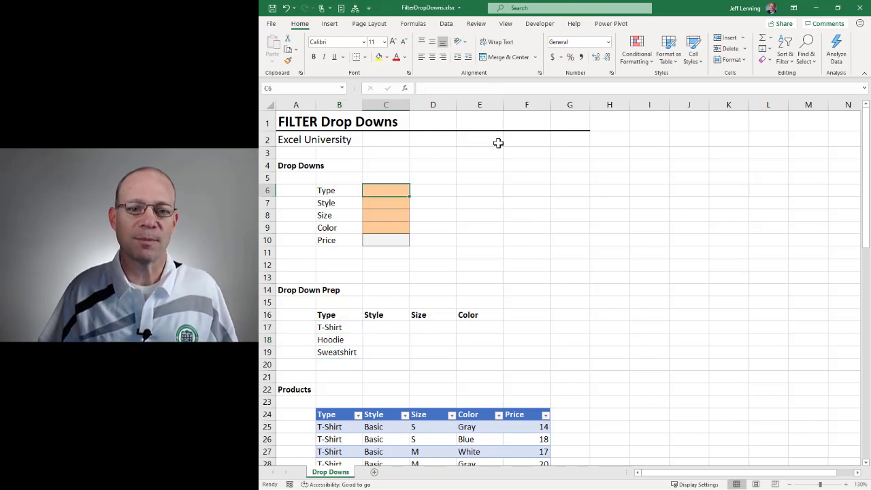
left_click(446, 23)
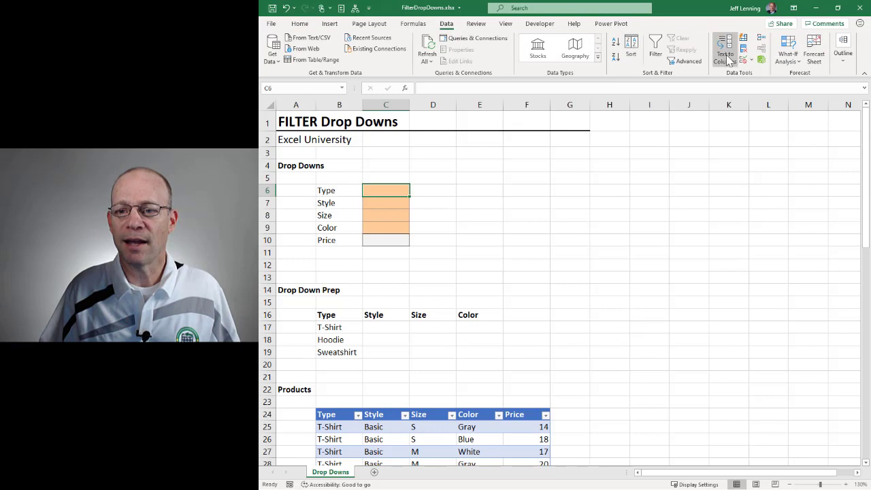
left_click(743, 61)
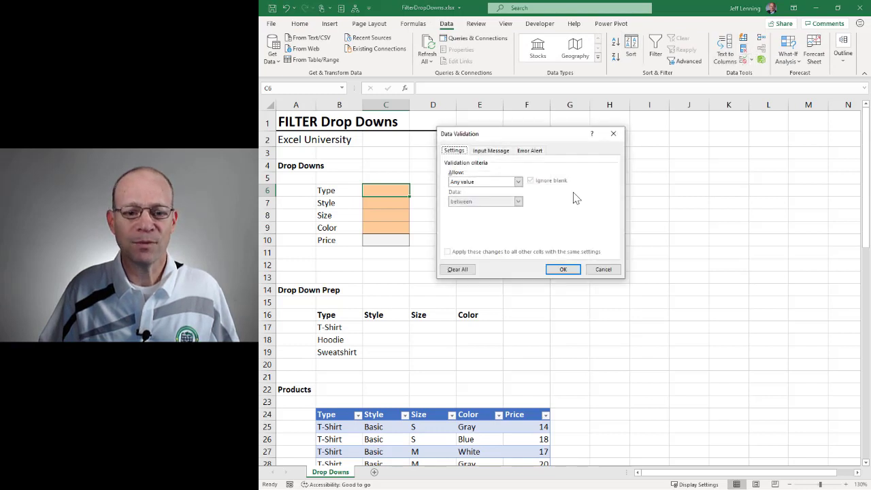
left_click(481, 182)
left_click(475, 211)
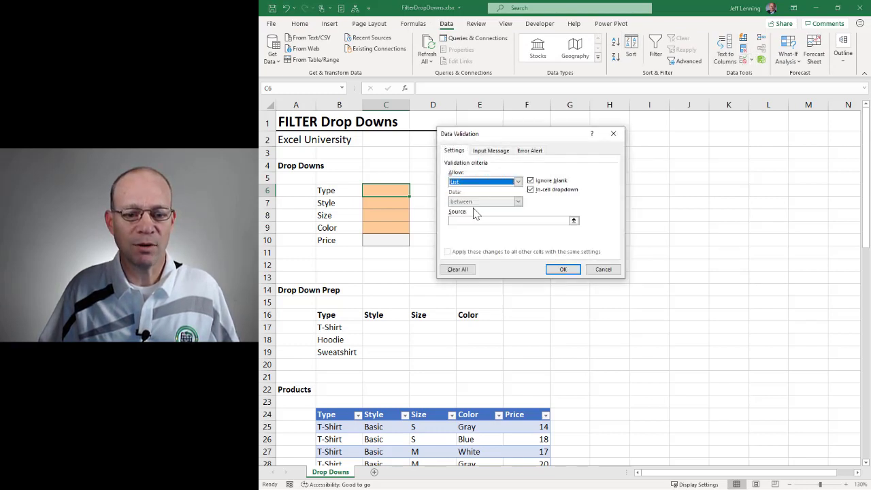
left_click(466, 221)
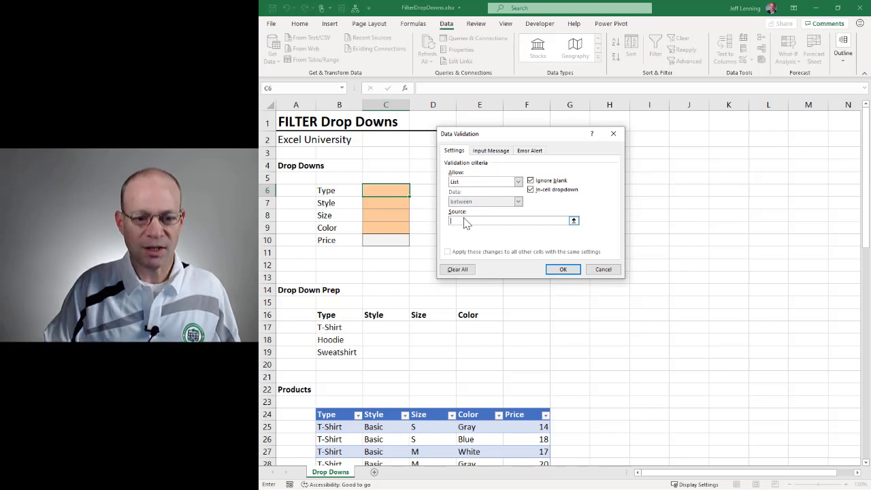
type("=")
left_click(334, 327)
type("#")
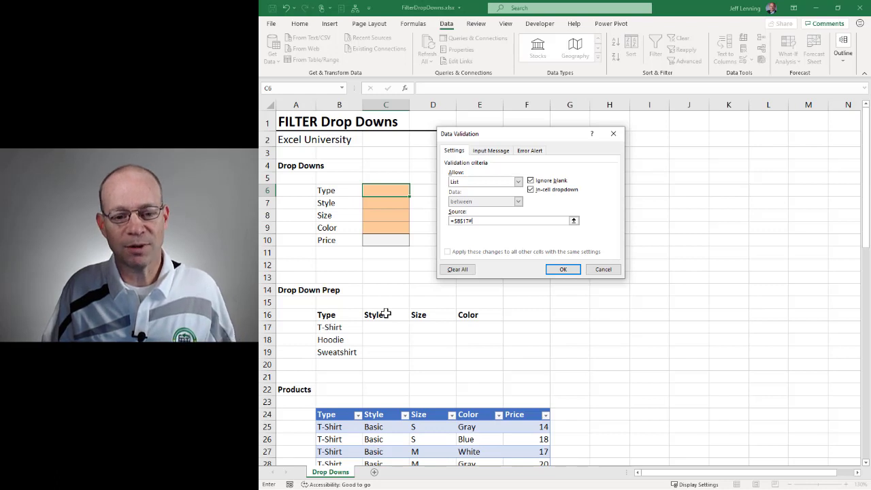
left_click(563, 268)
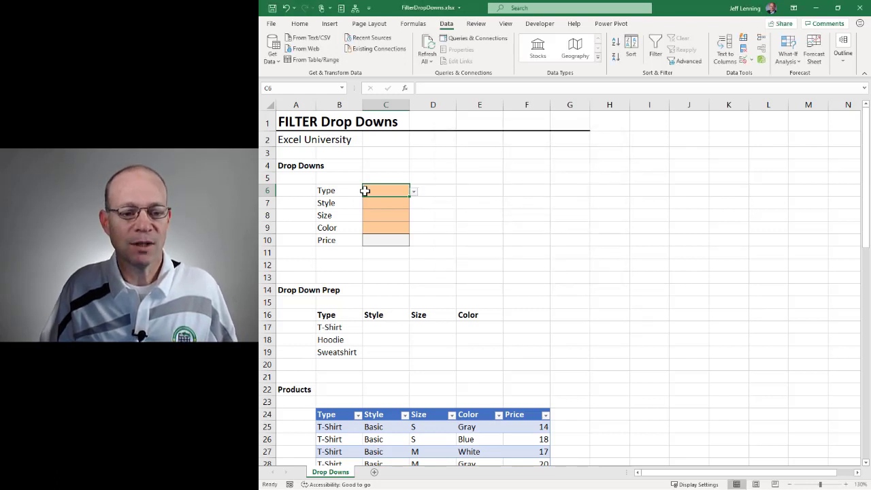
Choose T-Shirt from the Type drop-down in C6
left_click(416, 192)
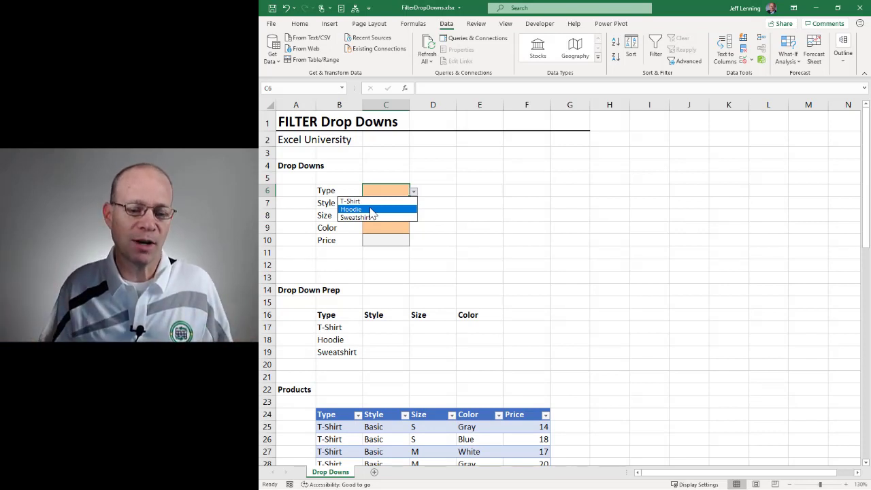
left_click(356, 201)
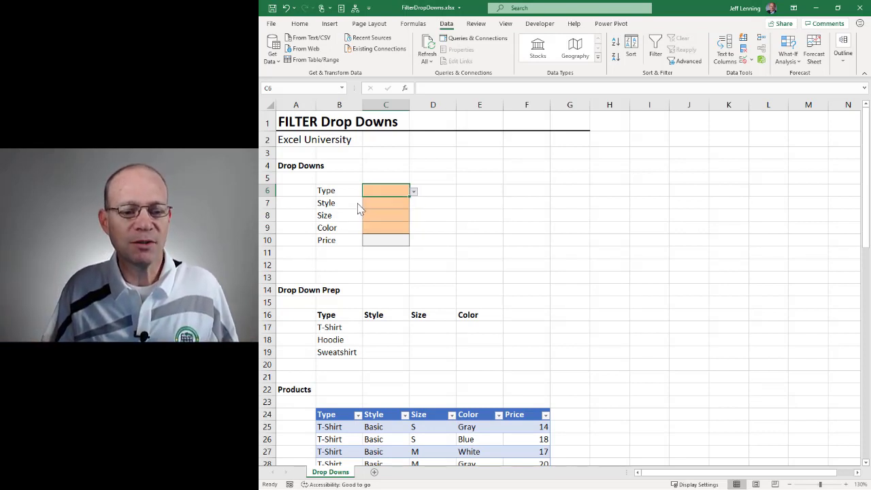
left_click(393, 204)
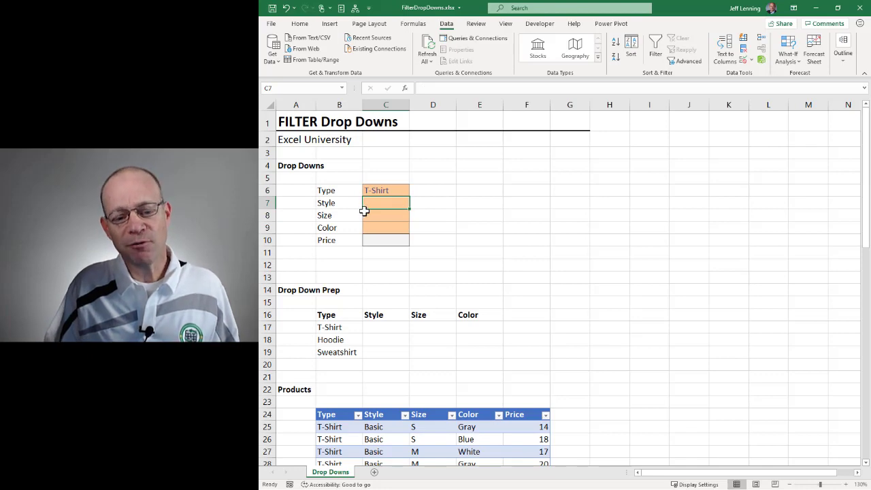
Examine the Style values in the Products table for the T-Shirt rows and the other product types
scroll(368, 210, "down", 4)
scroll(396, 221, "down", 3)
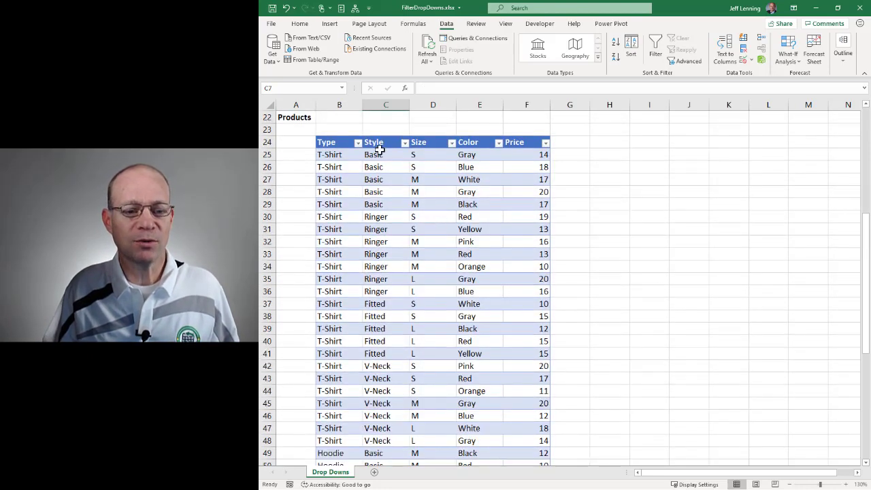
left_click_drag(380, 155, 388, 443)
scroll(356, 321, "down", 7)
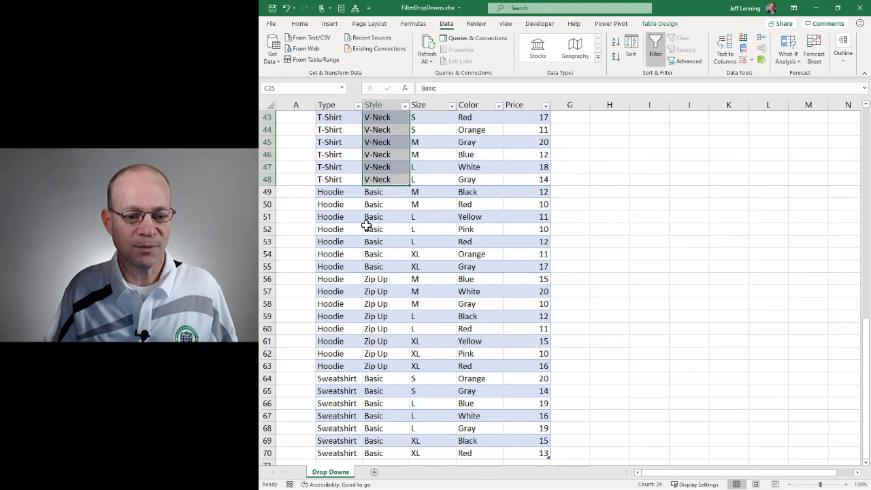
scroll(392, 341, "down", 4)
scroll(391, 312, "up", 18)
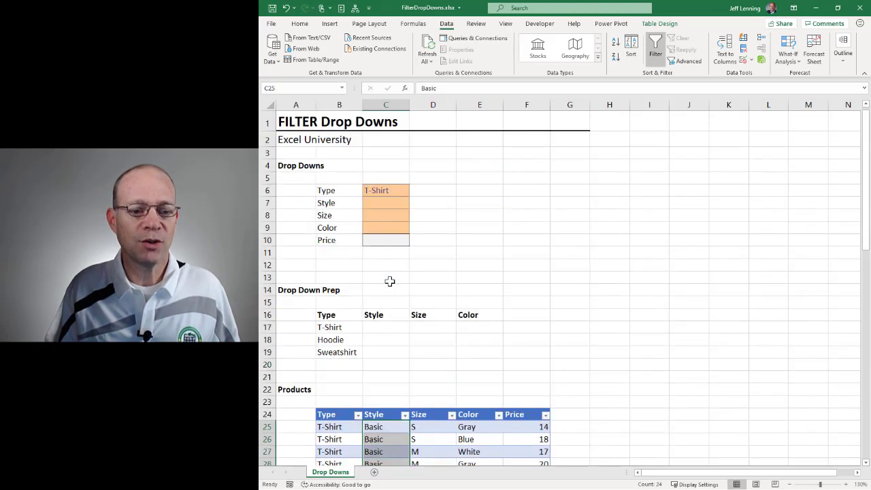
left_click(378, 204)
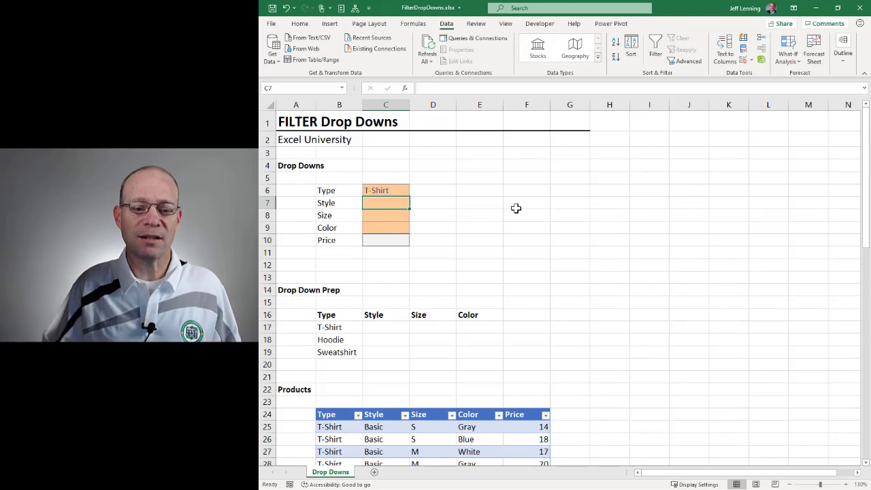
List the distinct styles for the chosen type under the Style prep heading by entering =UNIQUE(FILTER(Table1[Style],Table1[Type]=C6)) in C17
left_click(379, 328)
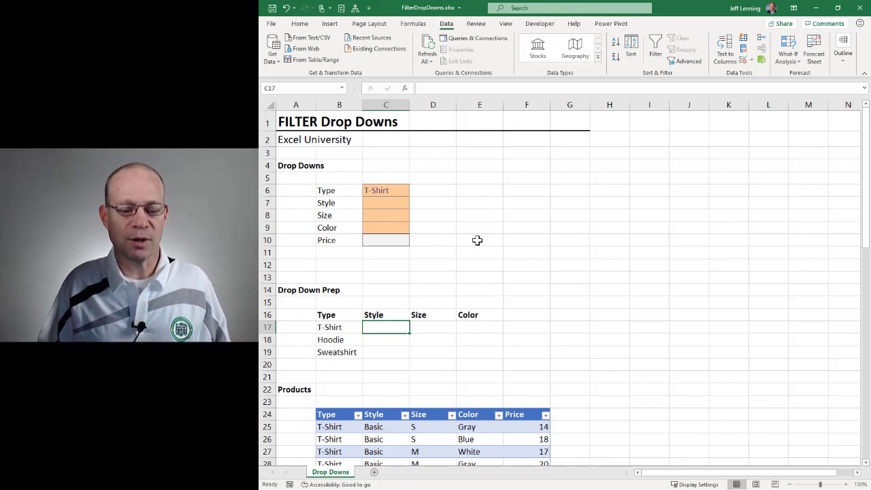
scroll(477, 240, "down", 1)
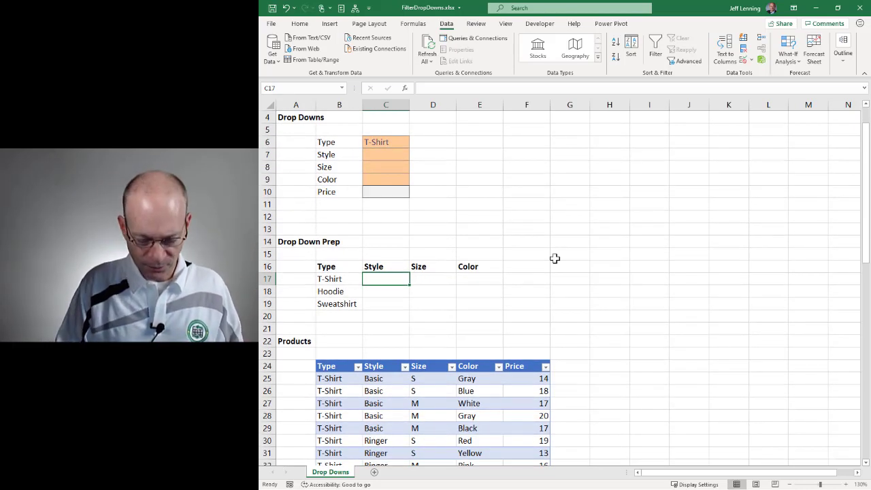
type("=uni")
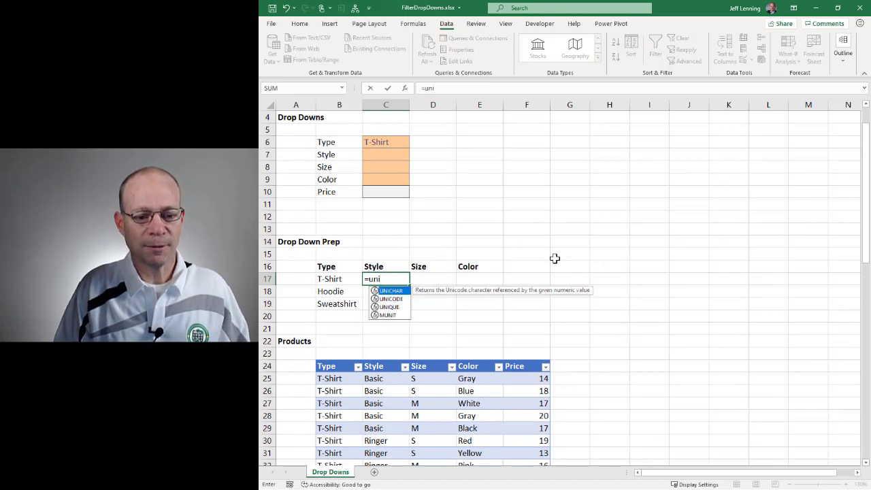
key("Down")
key("Down")
key("Tab")
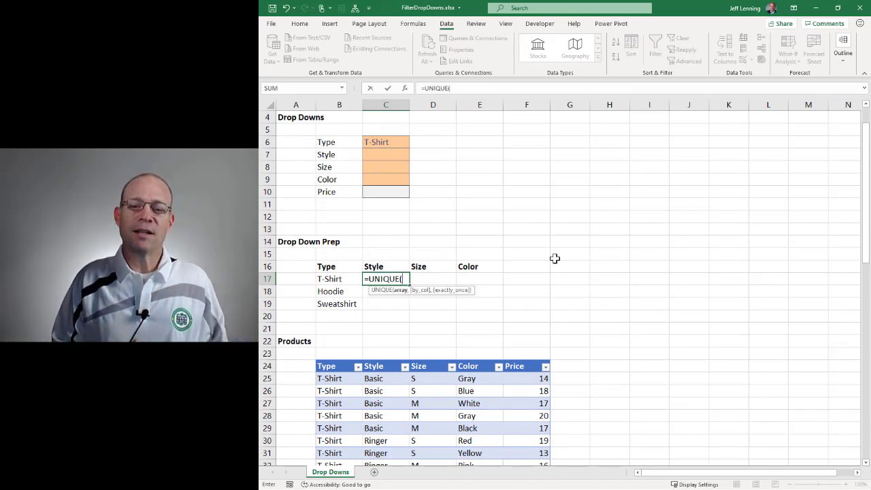
type("fil")
key("Tab")
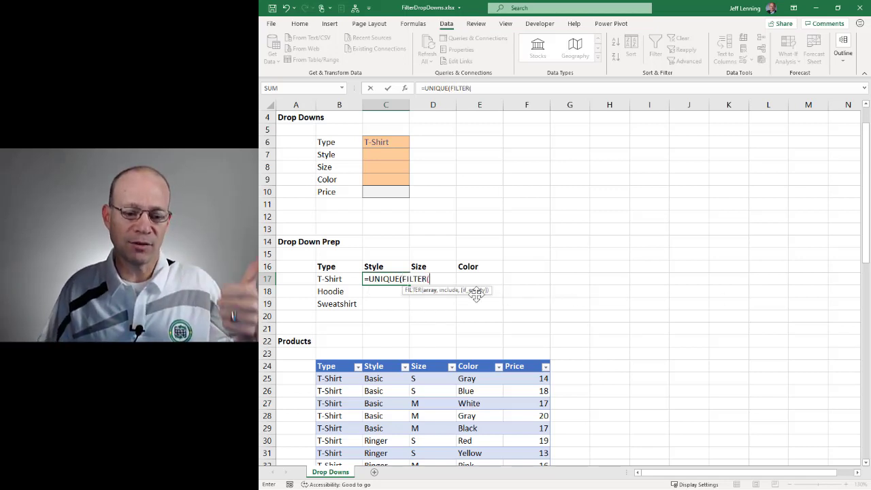
left_click(386, 359)
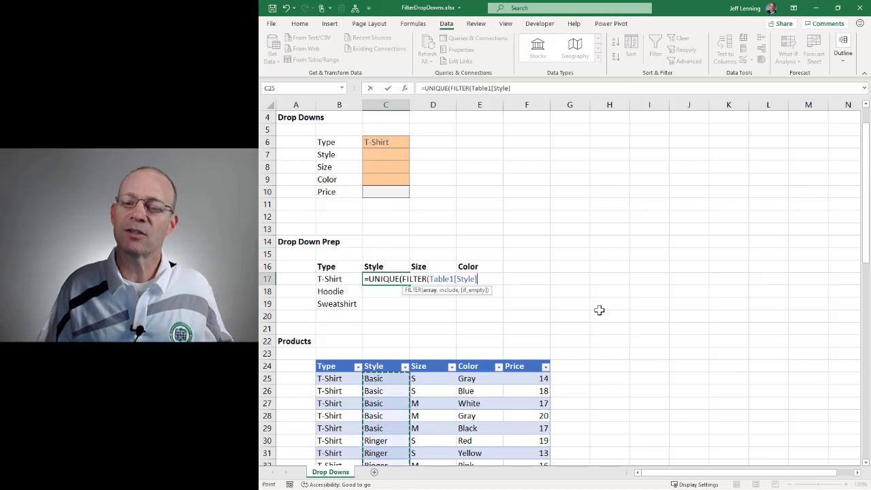
type(",")
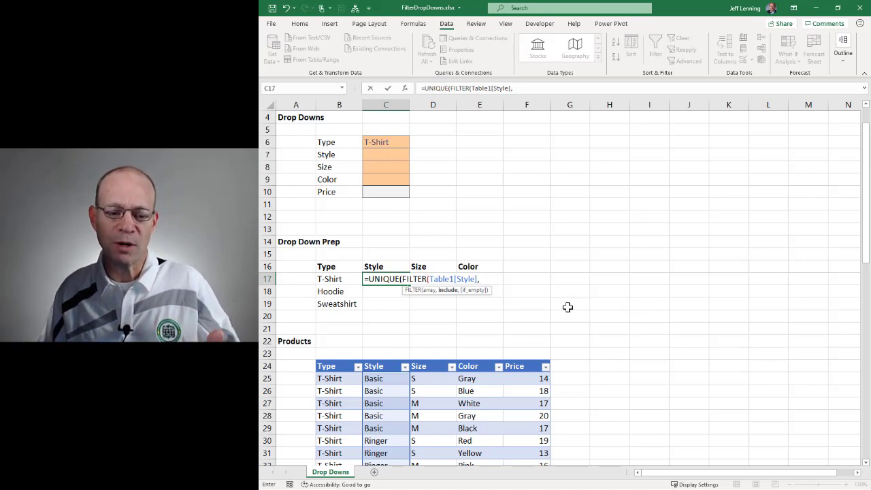
left_click(335, 361)
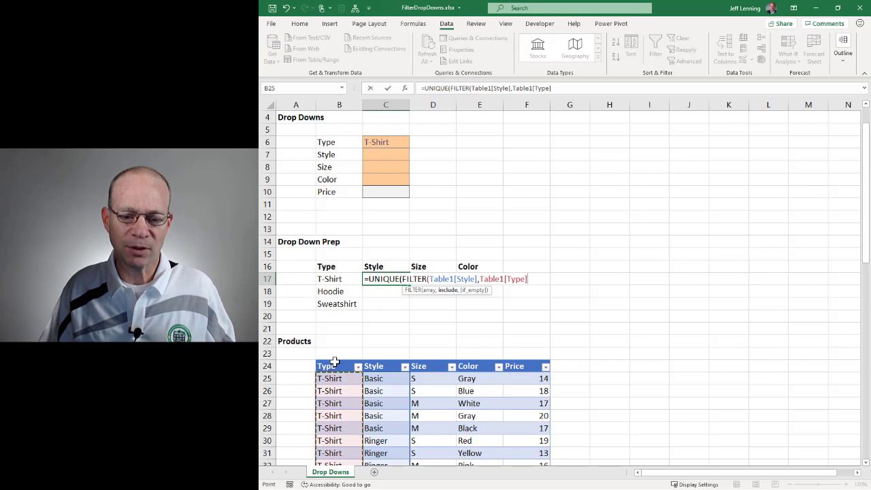
type("=")
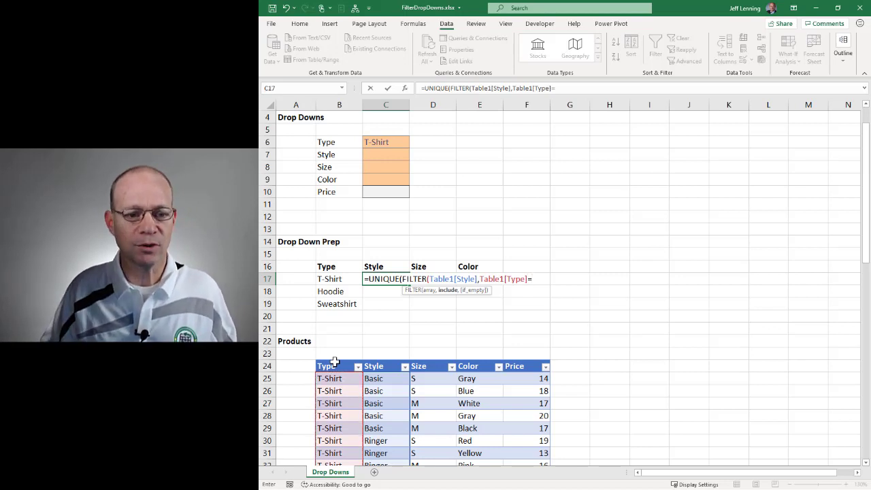
left_click(376, 141)
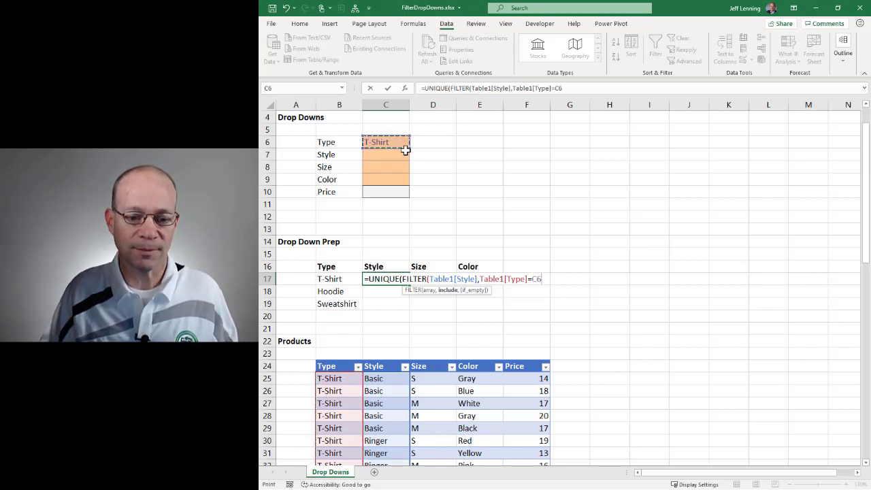
type(")")
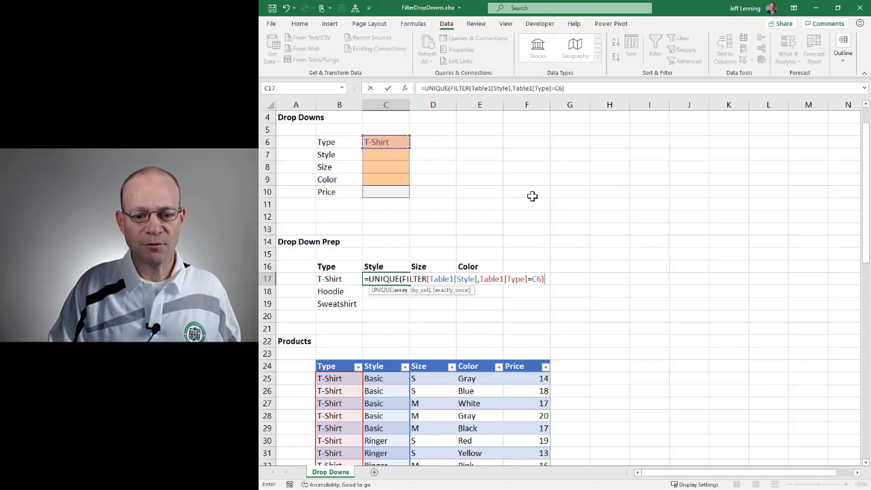
type(")")
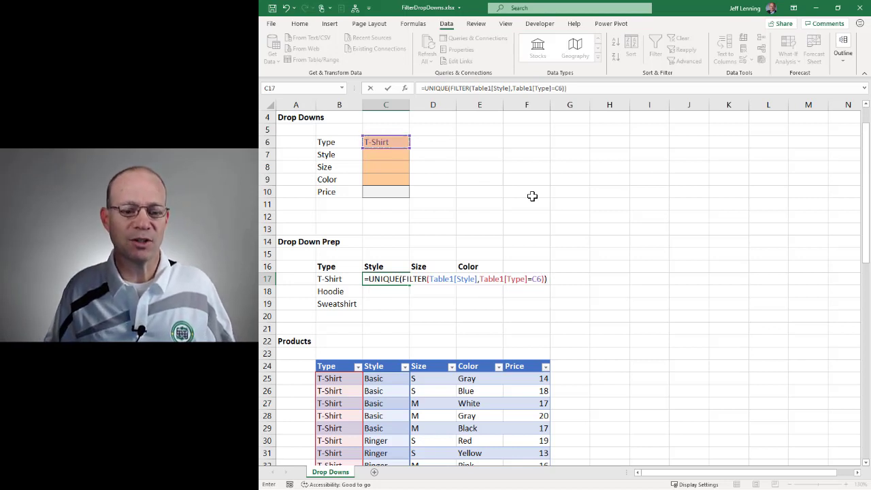
key("Return")
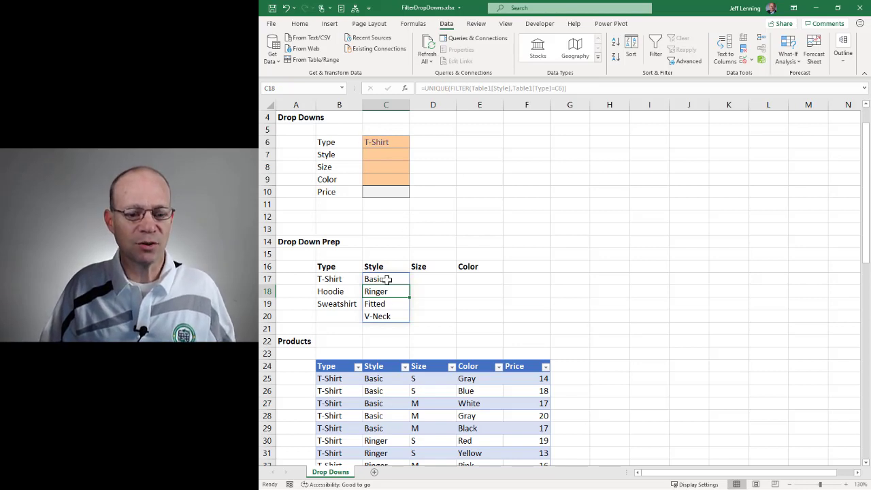
Test the Style prep list by switching the Type in C6 to Hoodie, Sweatshirt and back to T-Shirt
left_click(394, 142)
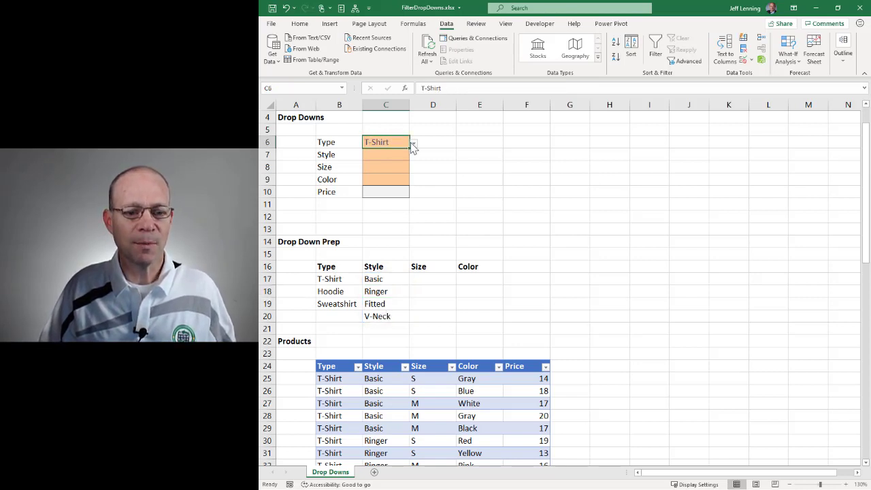
left_click(413, 144)
left_click(386, 161)
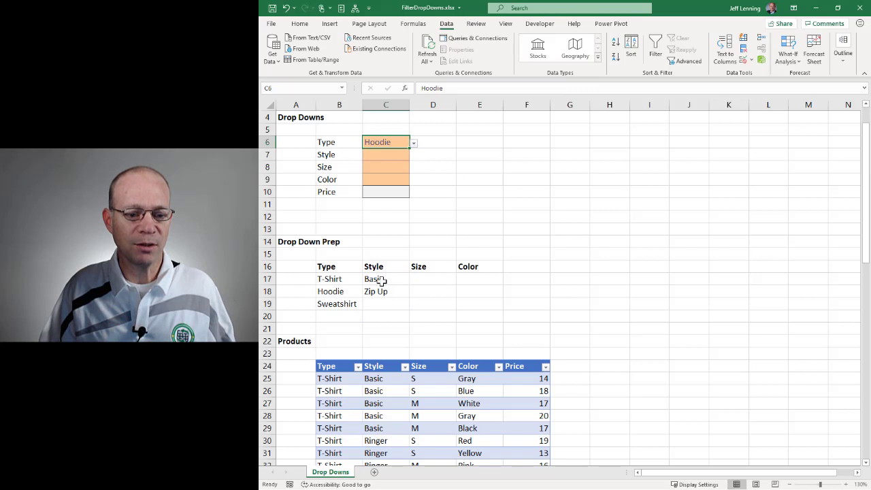
left_click(413, 144)
left_click(384, 168)
left_click(414, 143)
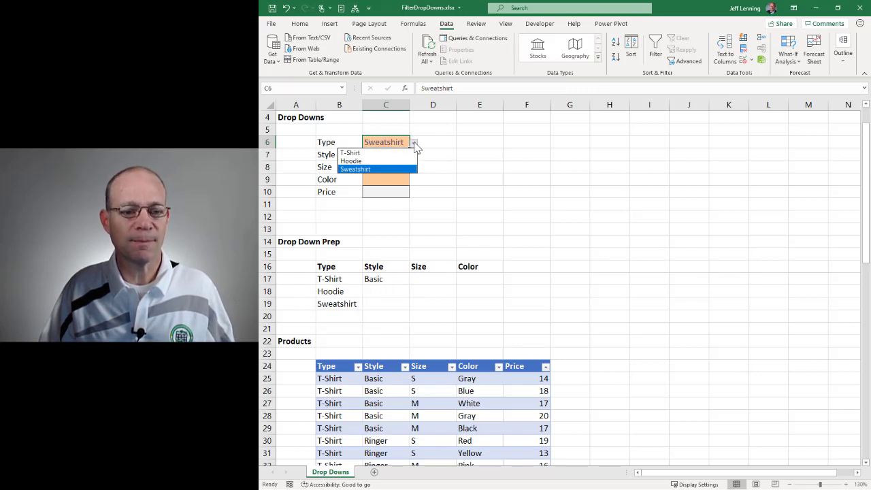
left_click(387, 152)
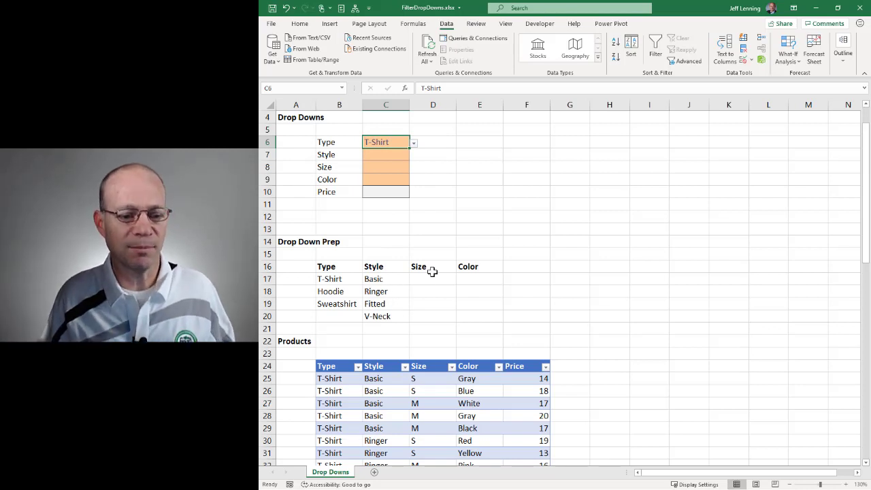
Sort the Type prep list by changing the B17 formula to =SORT(UNIQUE(Table1[Type]))
left_click(324, 279)
double_click(319, 278)
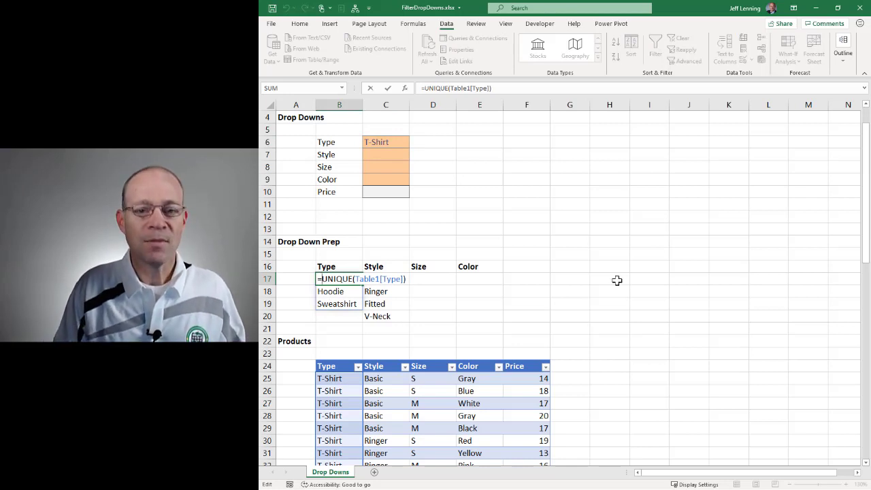
type("SORT(")
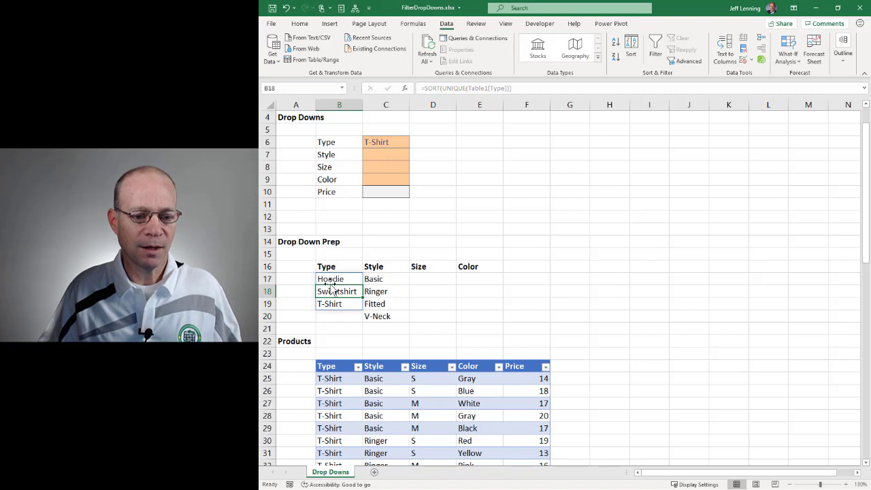
Sort the Style prep list by changing the C17 formula to =SORT(UNIQUE(FILTER(Table1[Style],Table1[Type]=C6)))
left_click(385, 279)
key("F2")
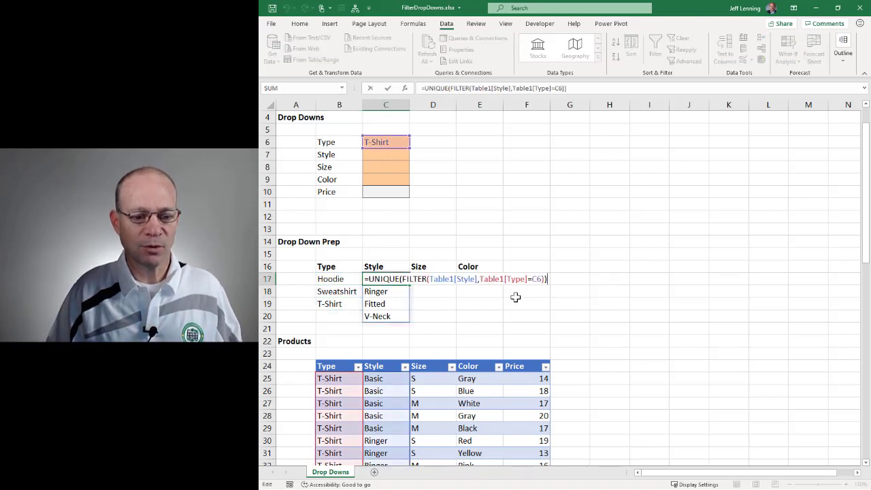
type("SORT(")
key("End")
key("Return")
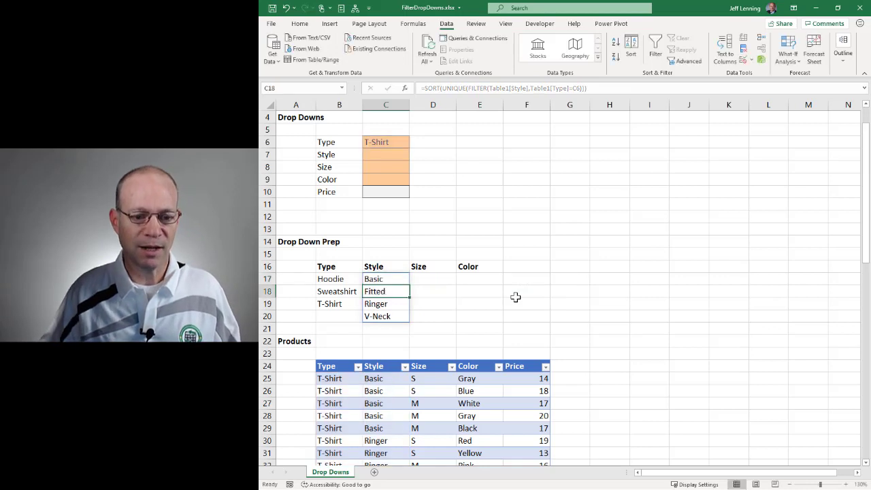
Check the sorted Type and Style lists by cycling C6 through Hoodie and Sweatshirt, ending on T-Shirt
left_click(389, 143)
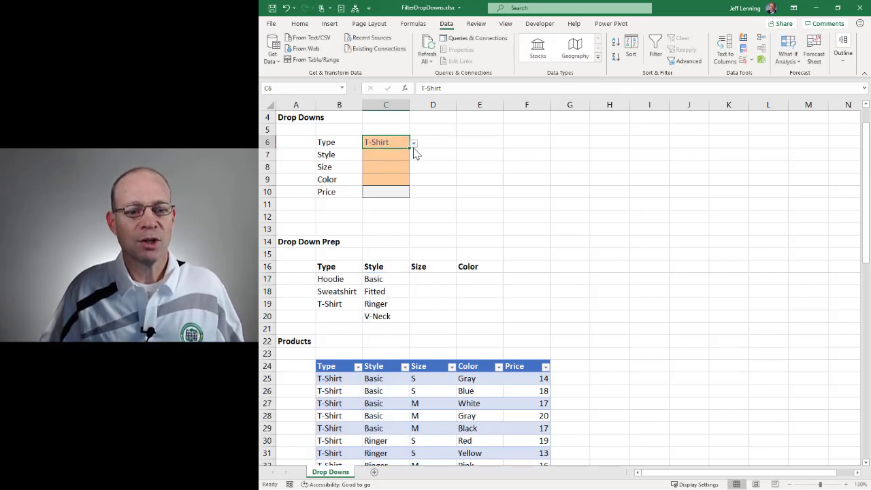
left_click(374, 277)
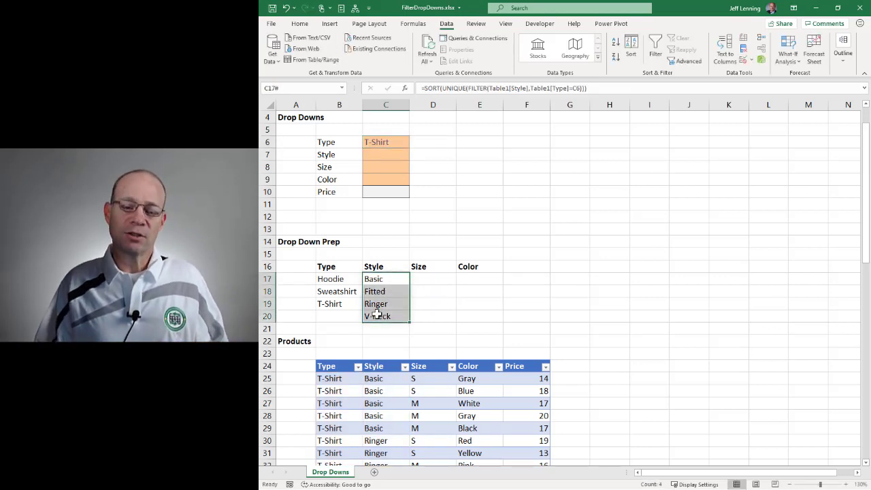
left_click(388, 142)
left_click(413, 143)
left_click(408, 150)
left_click(413, 143)
left_click(394, 160)
left_click(413, 143)
left_click(387, 170)
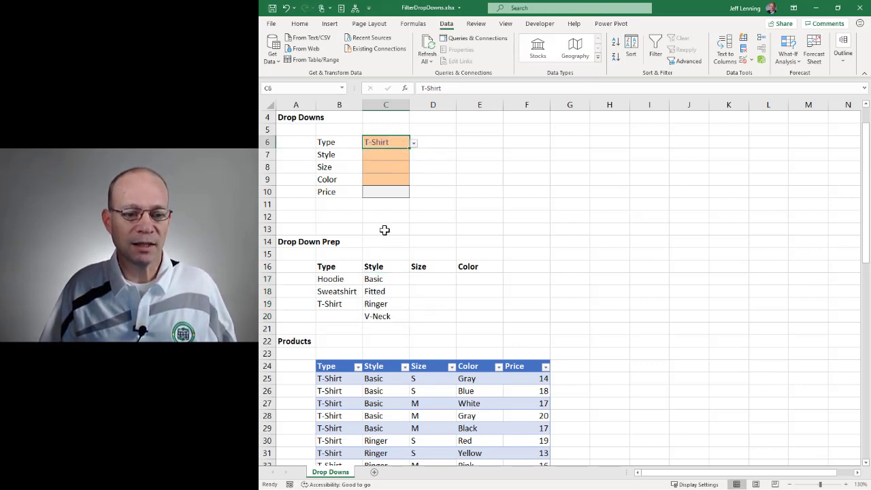
Add List data validation with source =$C$17# to the Style input cell C7 and choose Basic from its drop-down
left_click(386, 155)
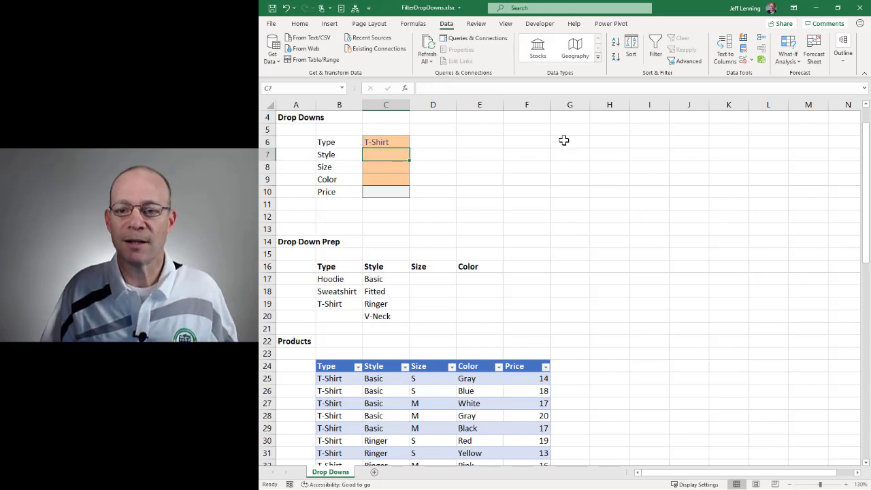
left_click(743, 60)
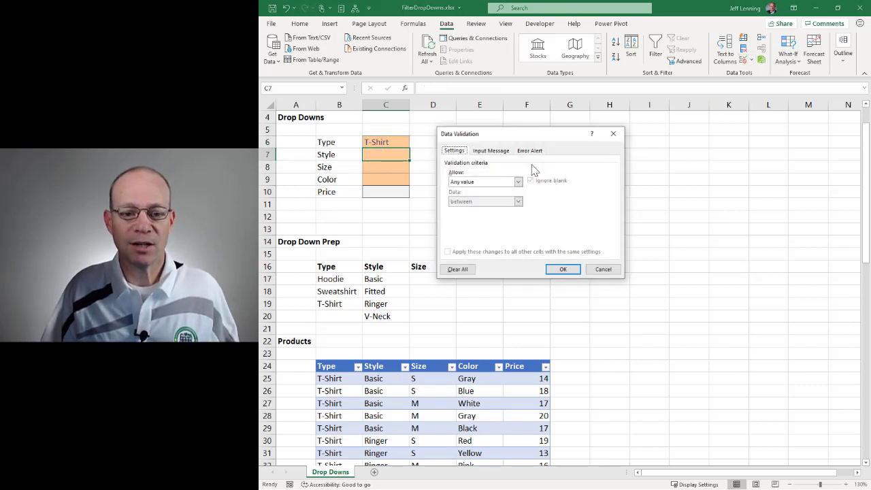
left_click(477, 182)
left_click(463, 209)
left_click(477, 220)
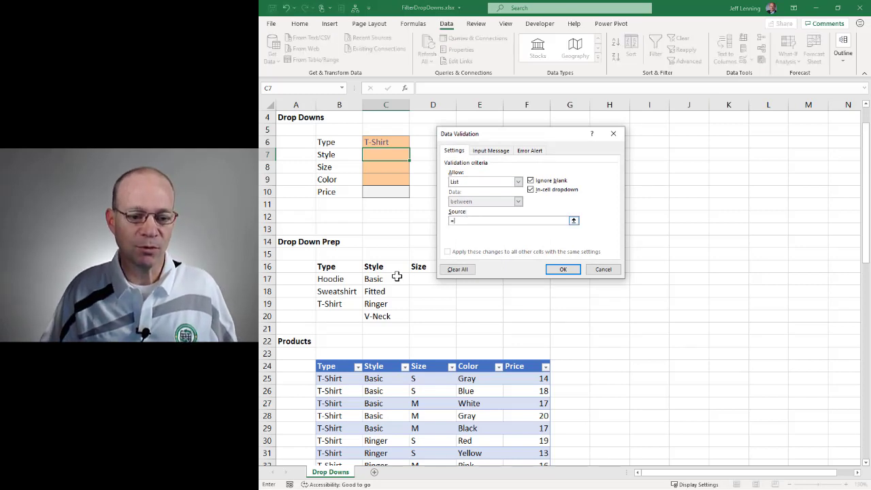
left_click(377, 279)
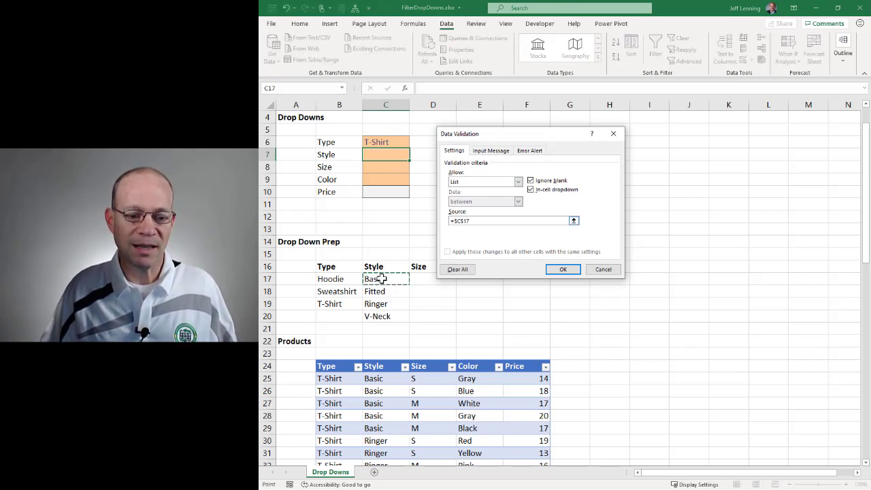
type("#")
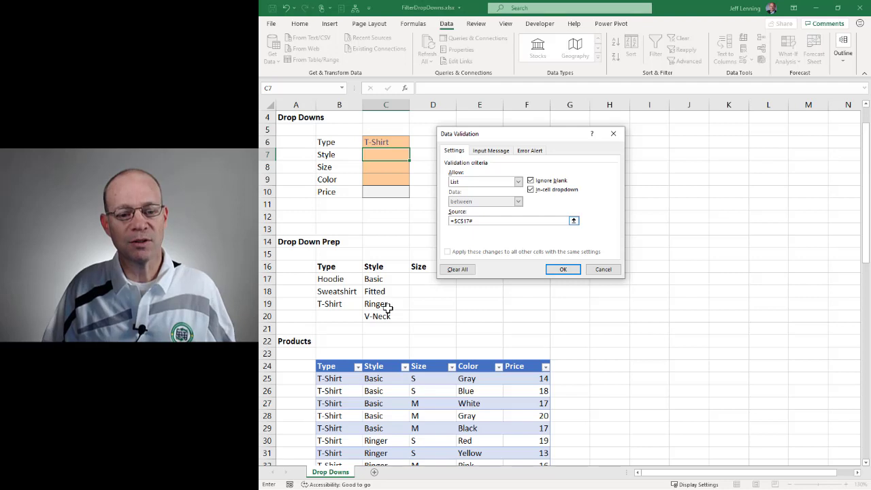
left_click(563, 270)
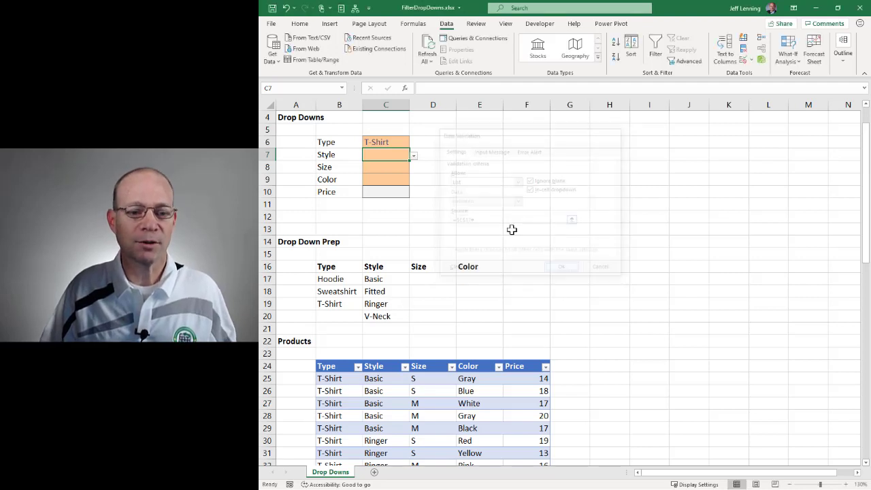
left_click(414, 156)
left_click(351, 166)
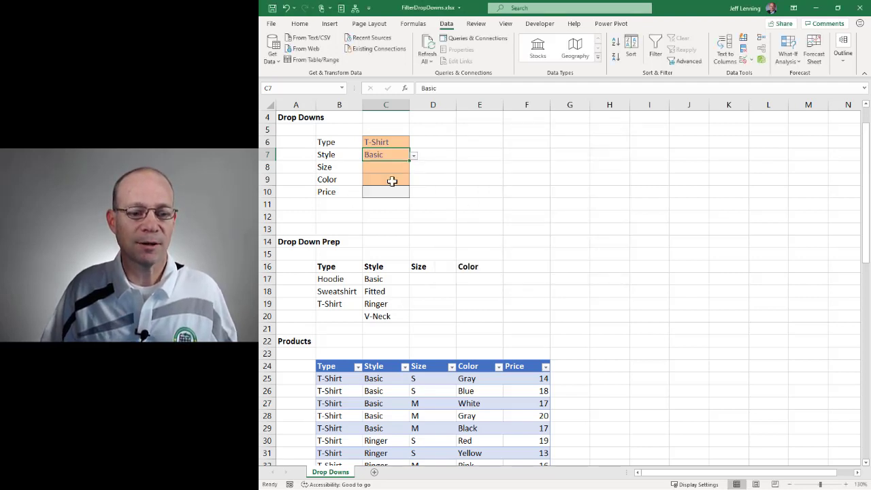
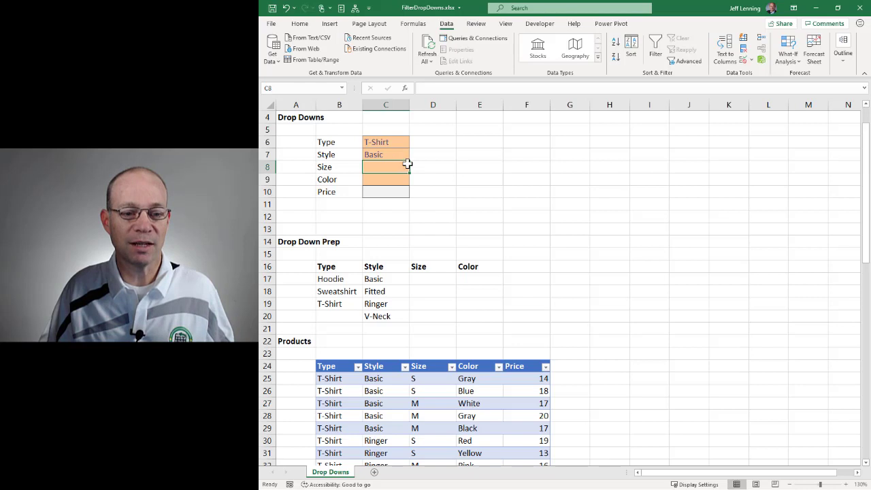
Build the Size prep list in D17 with =SORT(UNIQUE(FILTER(Table1[Size],(Table1[Style]=C7)*(Table1[Type]=C6))))
left_click(429, 278)
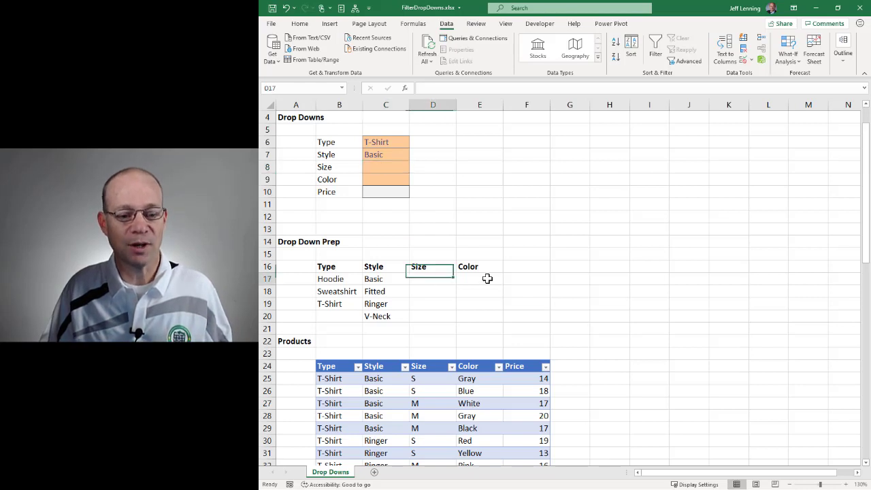
type("=sor")
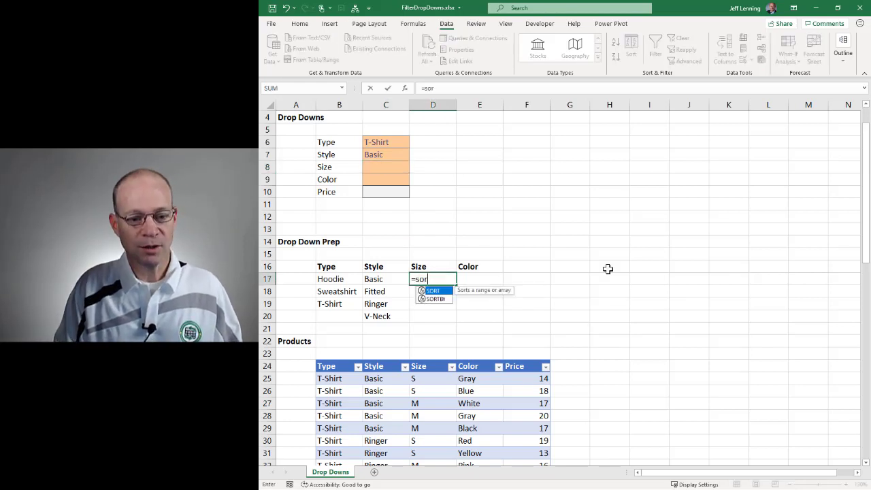
key("Tab")
type("uniq")
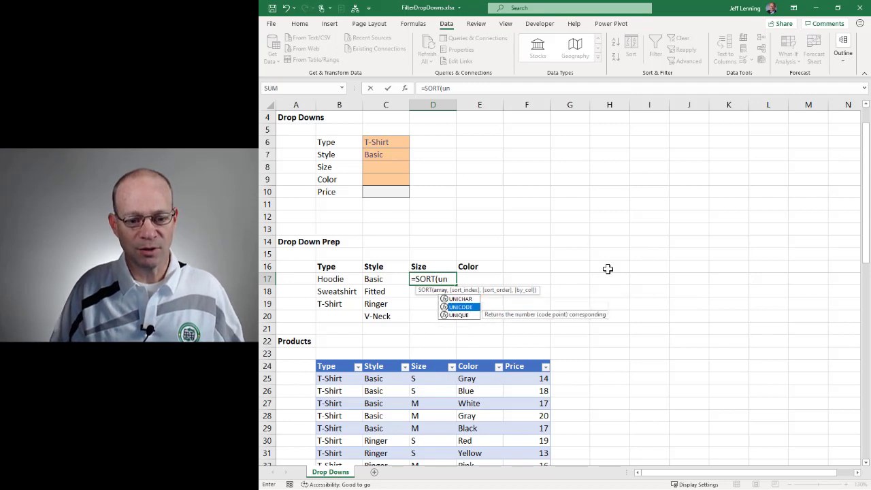
key("Tab")
type("filter")
key("Tab")
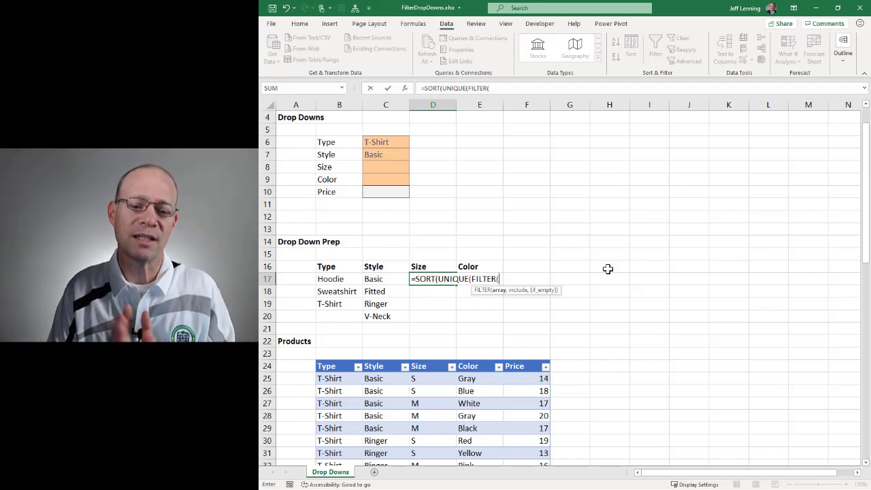
left_click(424, 359)
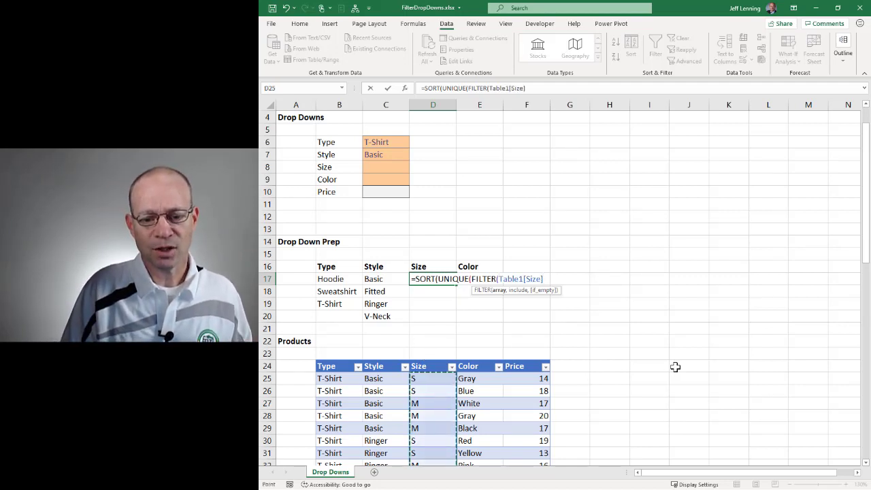
type(",(")
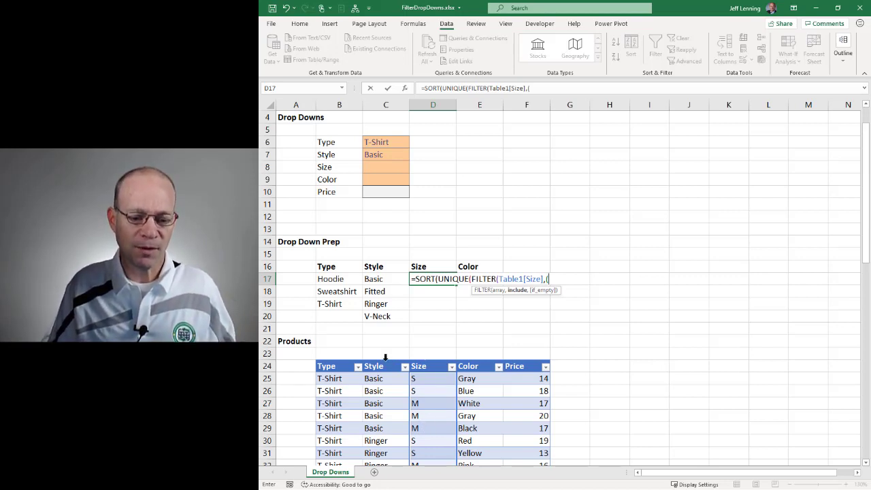
left_click(385, 361)
type("=")
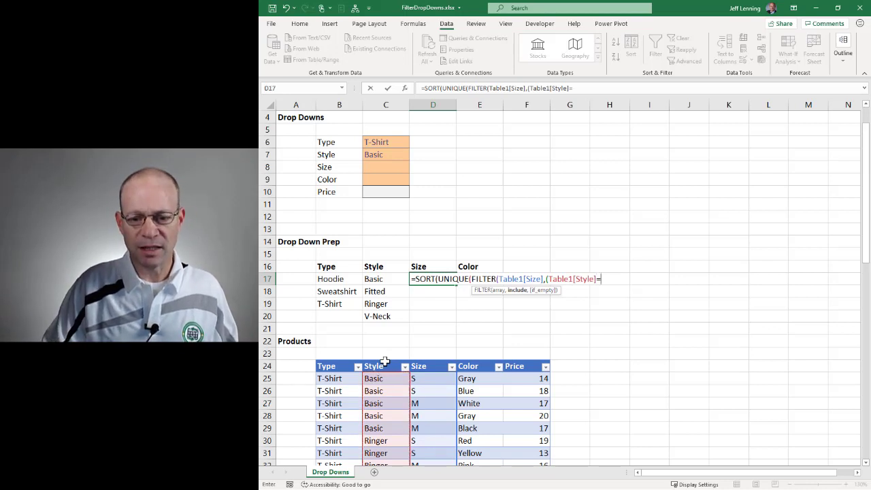
left_click(394, 155)
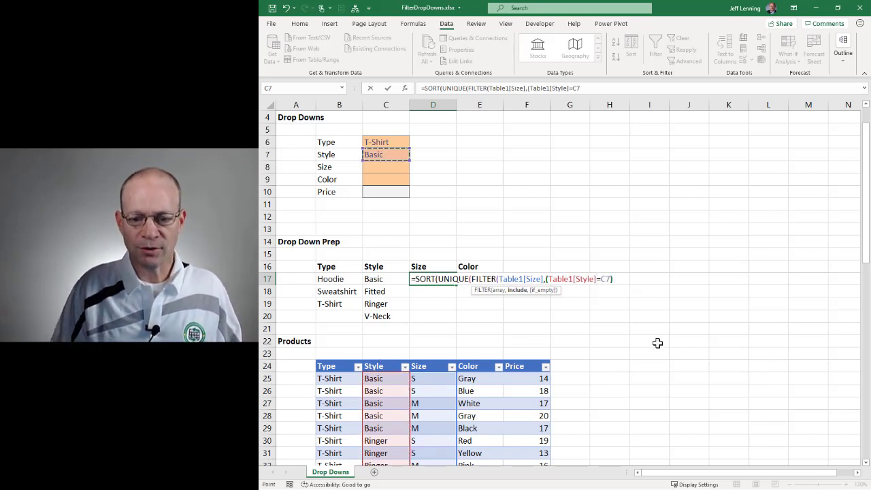
type(")*(")
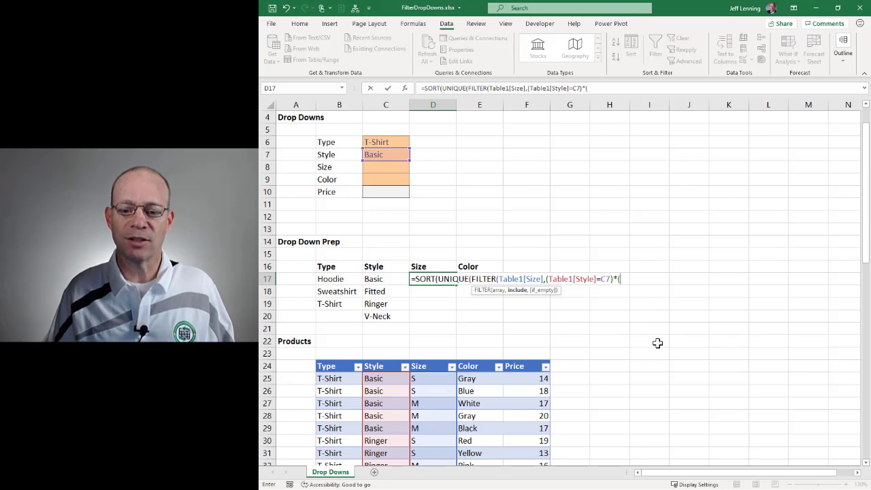
left_click(331, 359)
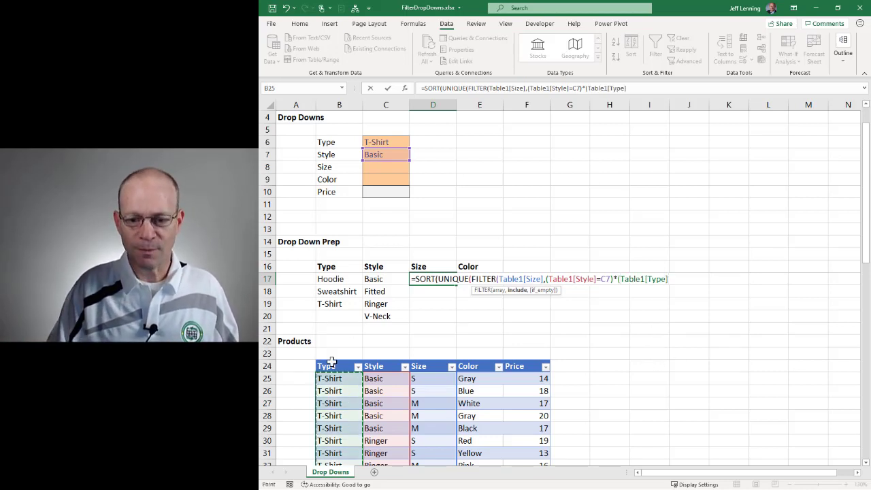
type("=")
left_click(382, 142)
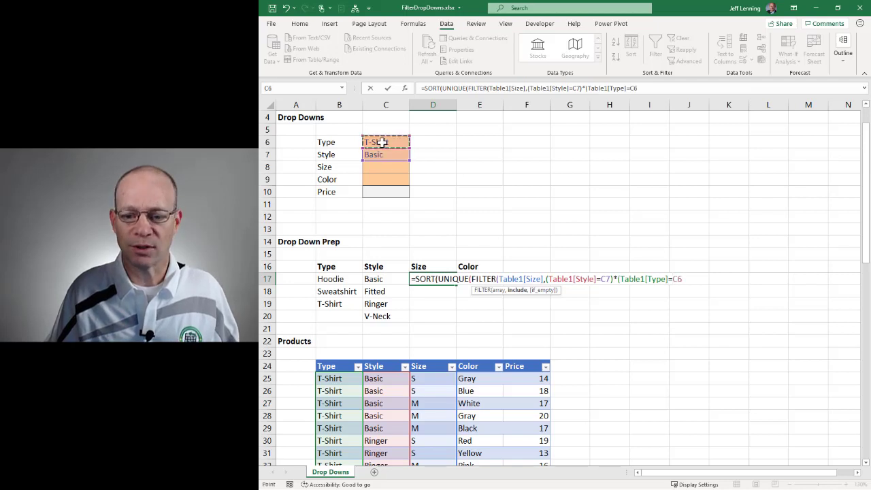
type(")")
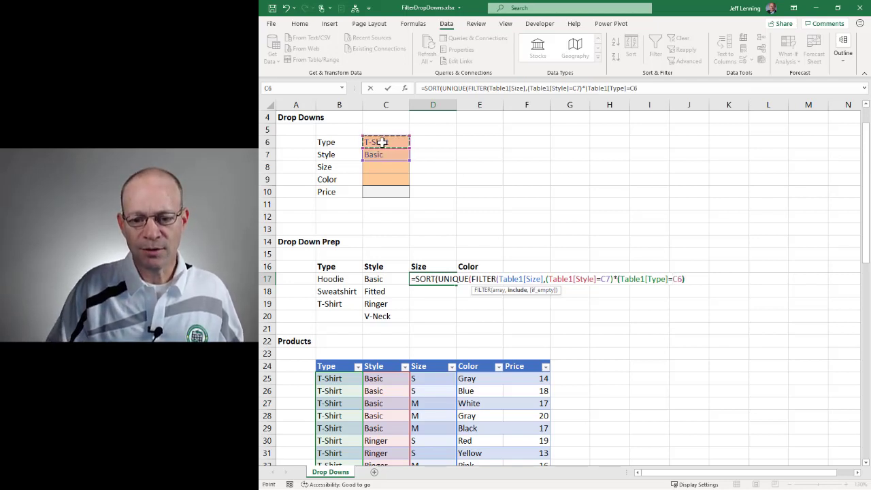
type("))")
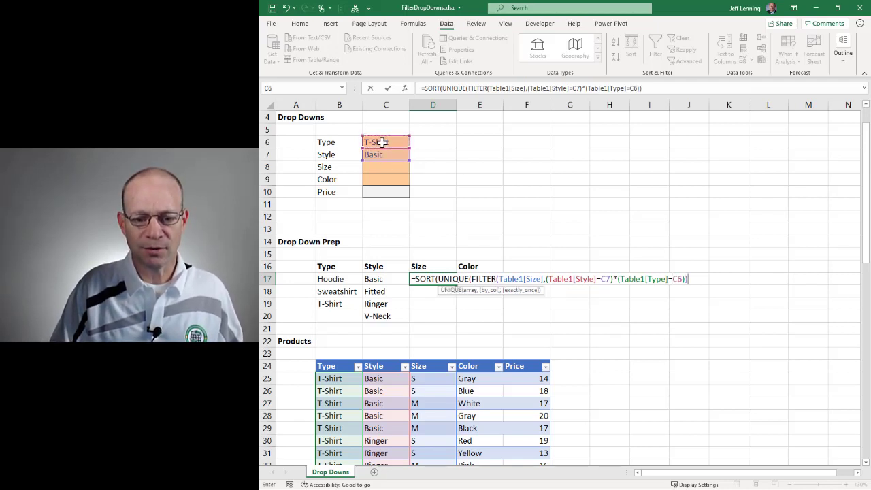
type(")")
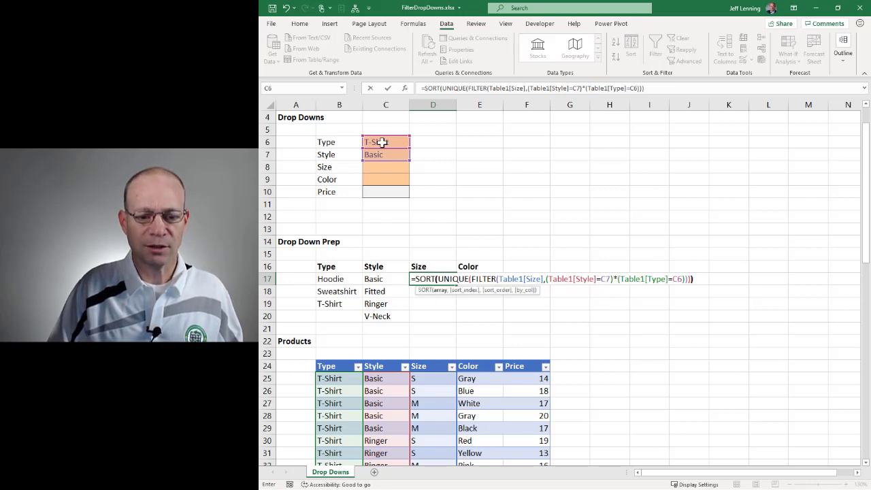
key("Return")
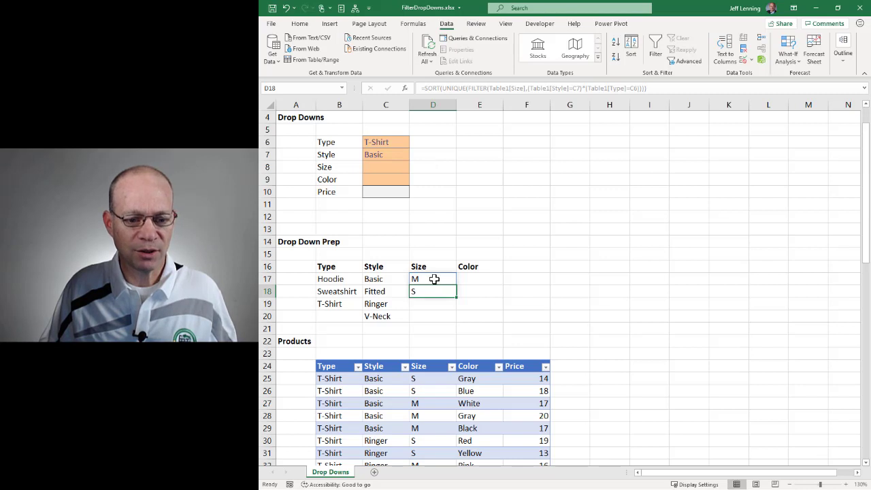
Check the Size prep list by cycling the Style input C7 through Fitted, Ringer and V-Neck, ending on Basic
left_click(392, 156)
left_click(414, 155)
left_click(381, 174)
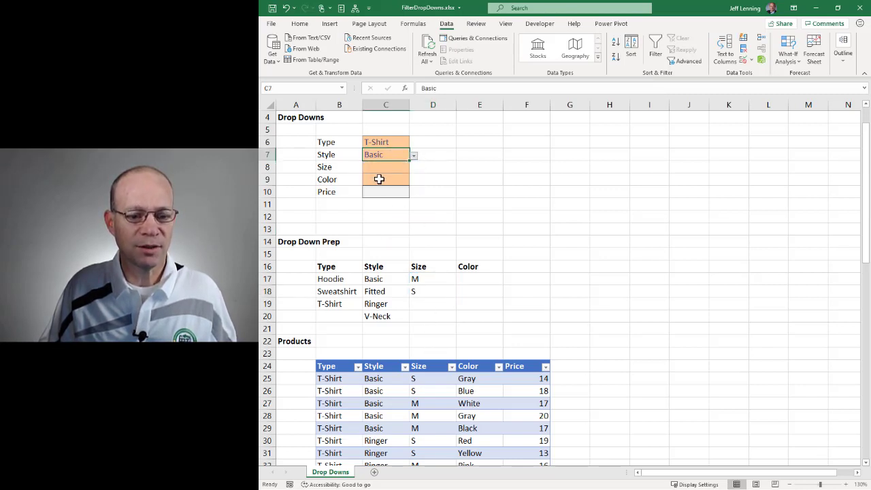
left_click(414, 156)
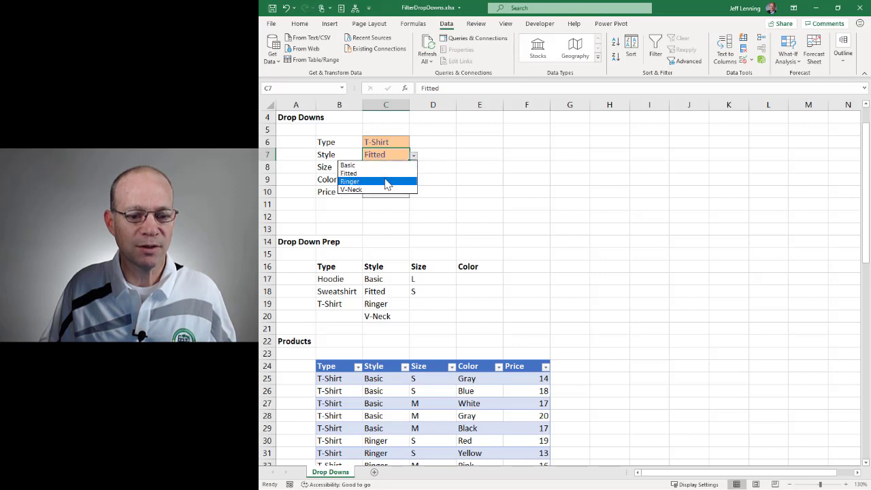
left_click(385, 181)
left_click(414, 156)
left_click(371, 189)
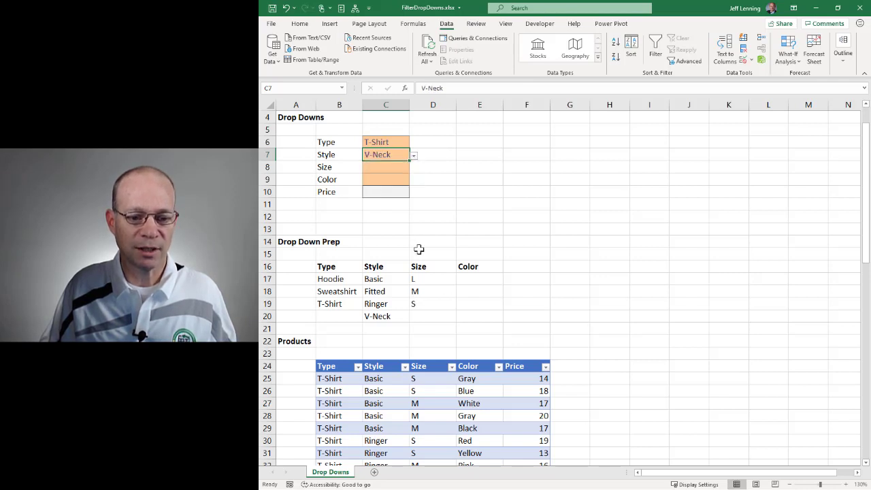
left_click(414, 156)
left_click(385, 166)
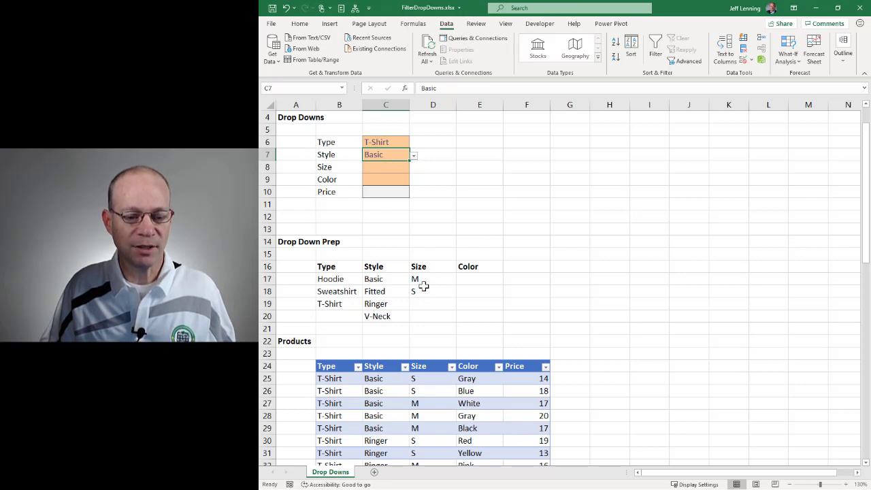
Add List data validation with source =$D$17# to the Size input cell C8 and choose M from its drop-down
left_click(379, 169)
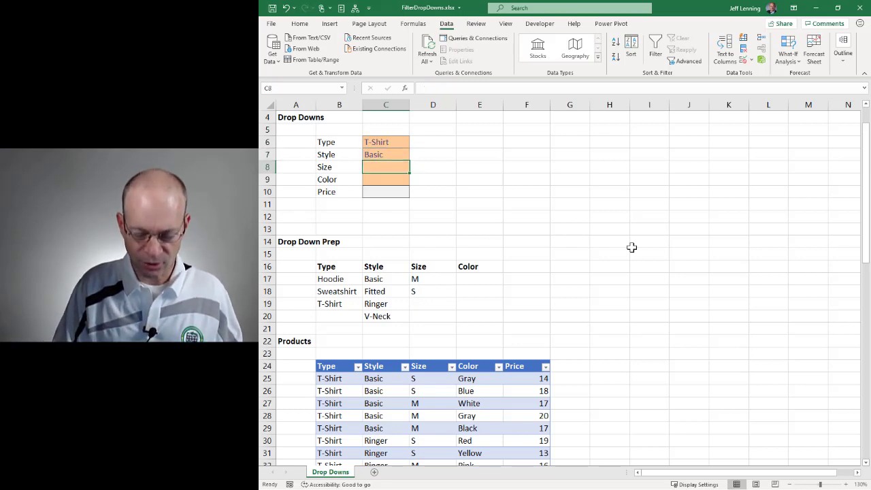
left_click(743, 60)
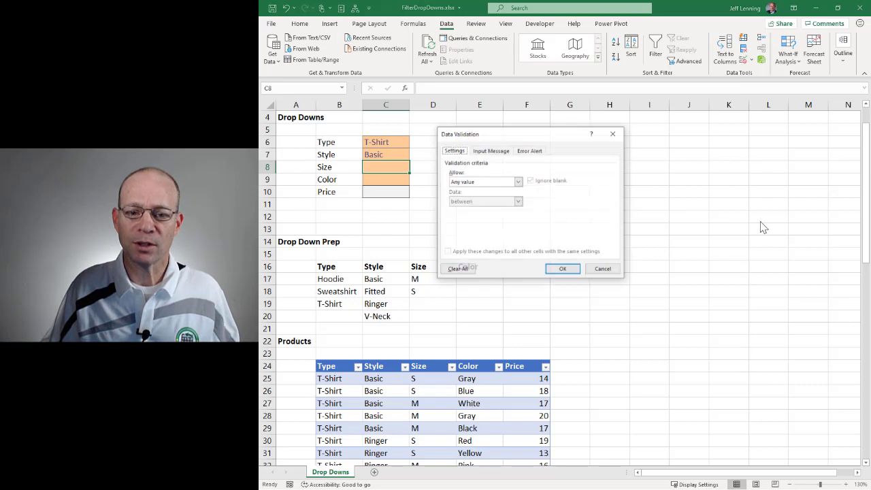
left_click(484, 182)
left_click(476, 215)
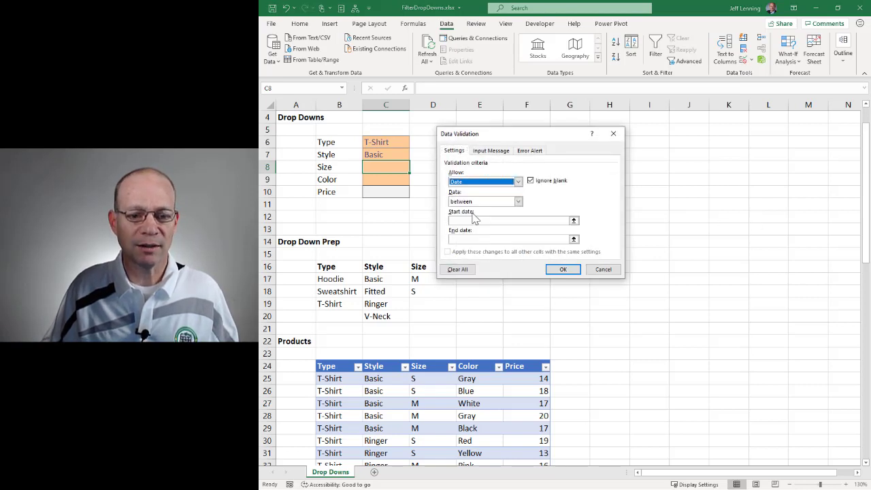
left_click(473, 183)
left_click(463, 209)
left_click(470, 221)
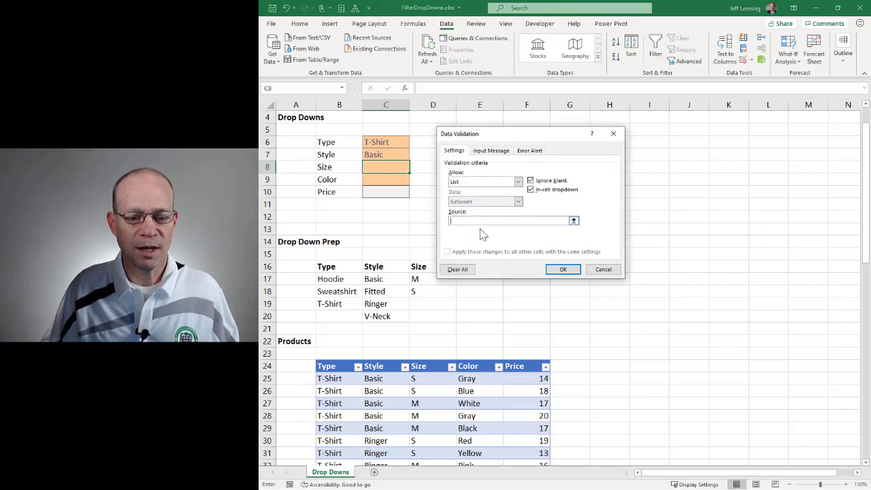
left_click(415, 279)
type("#")
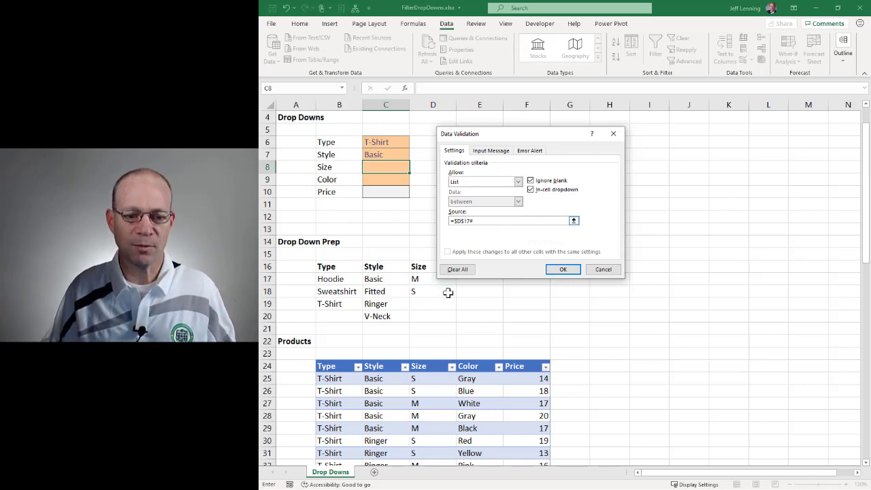
left_click(561, 269)
left_click(413, 169)
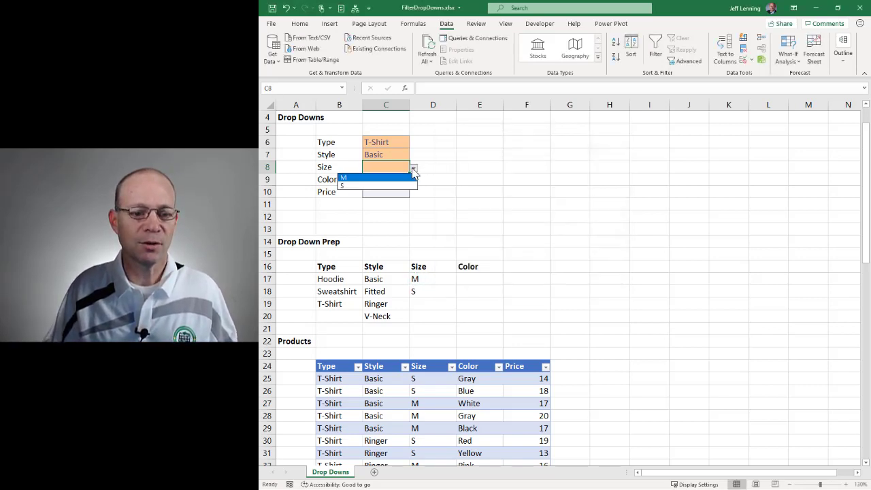
left_click(386, 178)
Start the Color prep list formula in E17 with =SORT(UNIQUE(FILTER(Table1[Color], as the array to filter
left_click(381, 181)
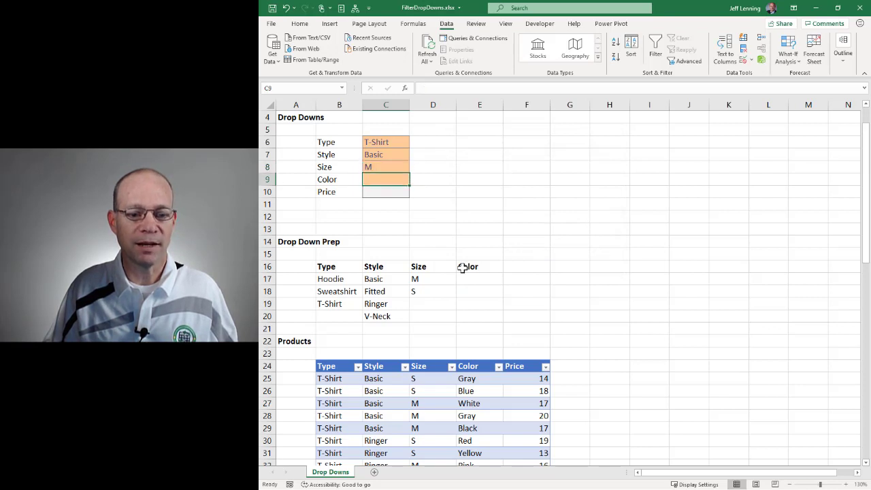
left_click(471, 280)
type("=")
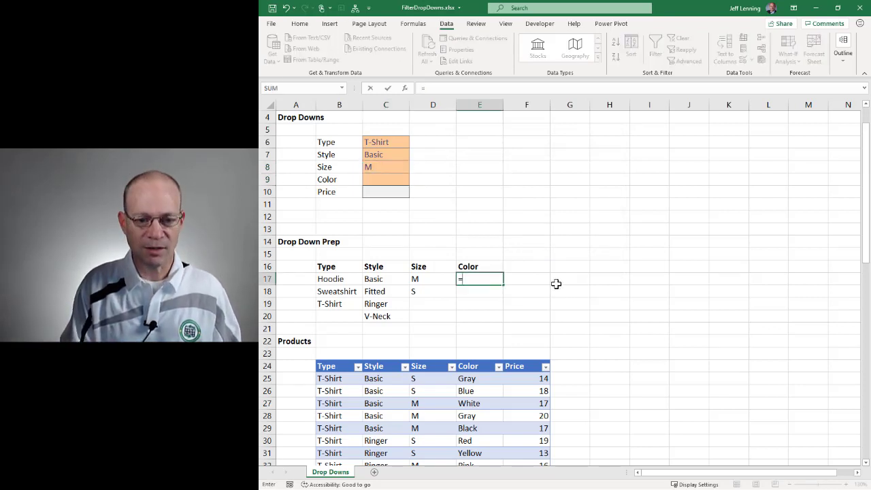
type("sort")
key("Tab")
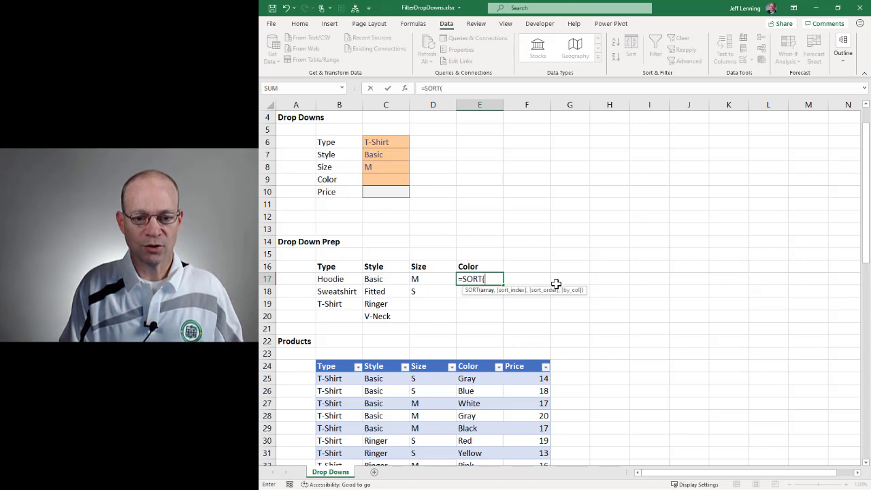
type("uni")
key("Down")
key("Down")
key("Tab")
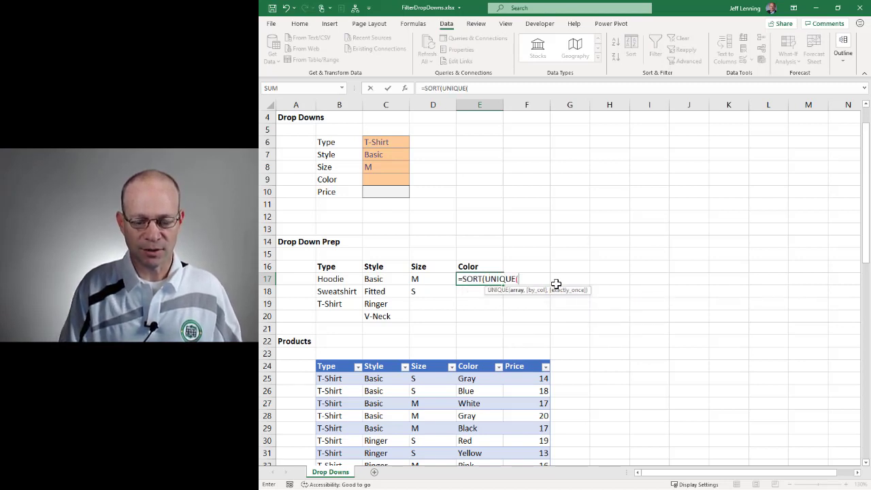
type("fil")
key("Tab")
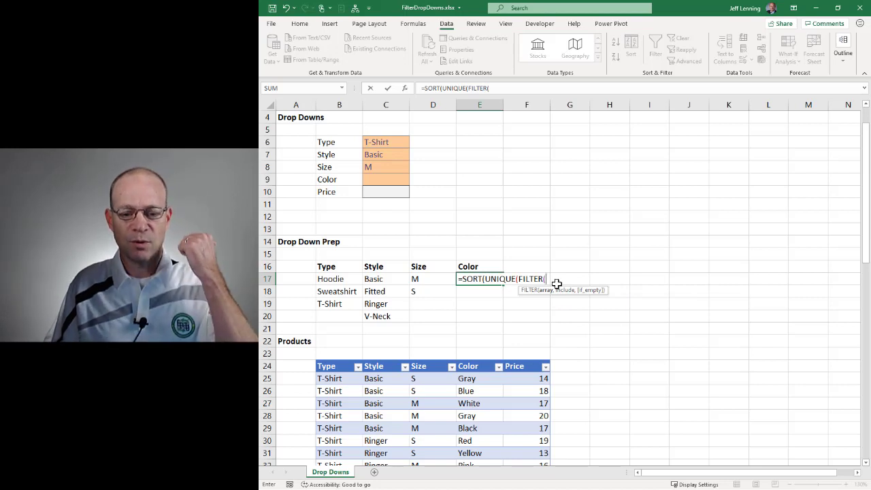
left_click(480, 357)
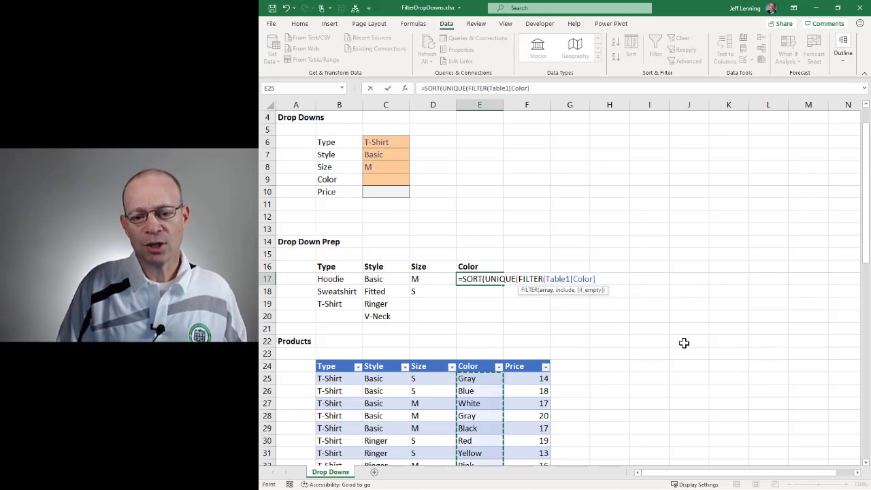
type(",")
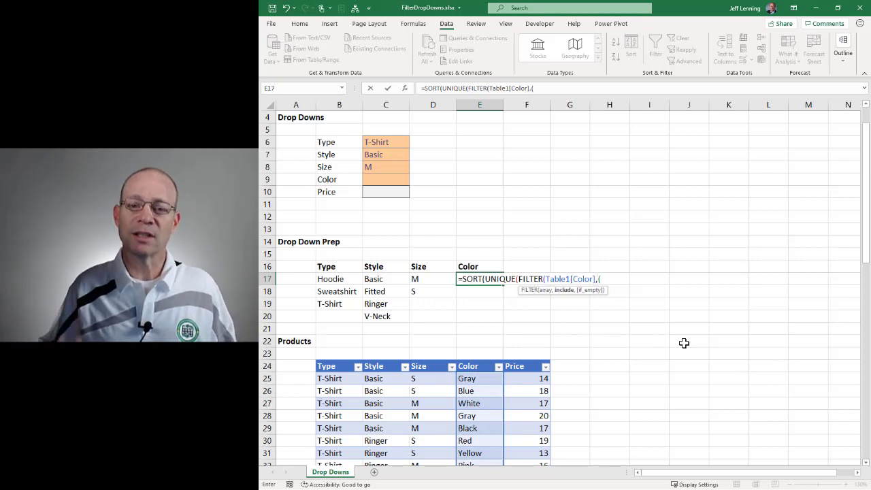
Add the Size and Style criteria (Table1[Size]=C8)*(Table1[Style]=C7) to the FILTER formula in E17
type("(")
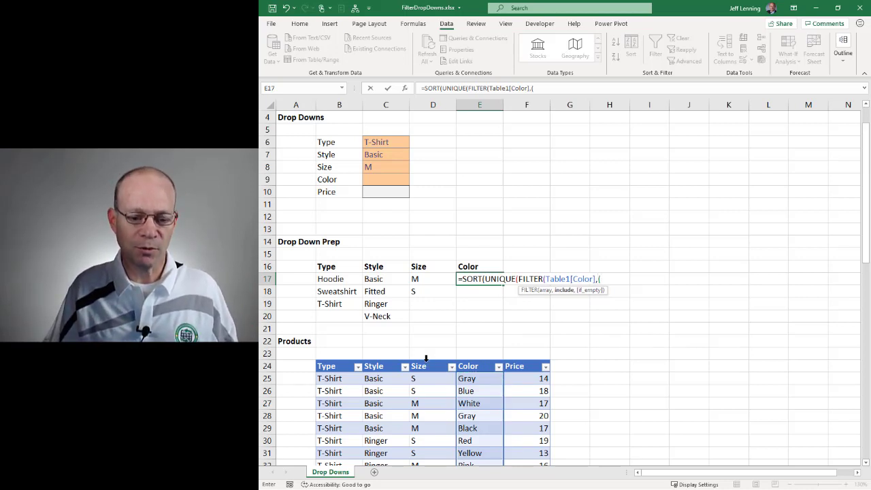
left_click(426, 360)
type("=")
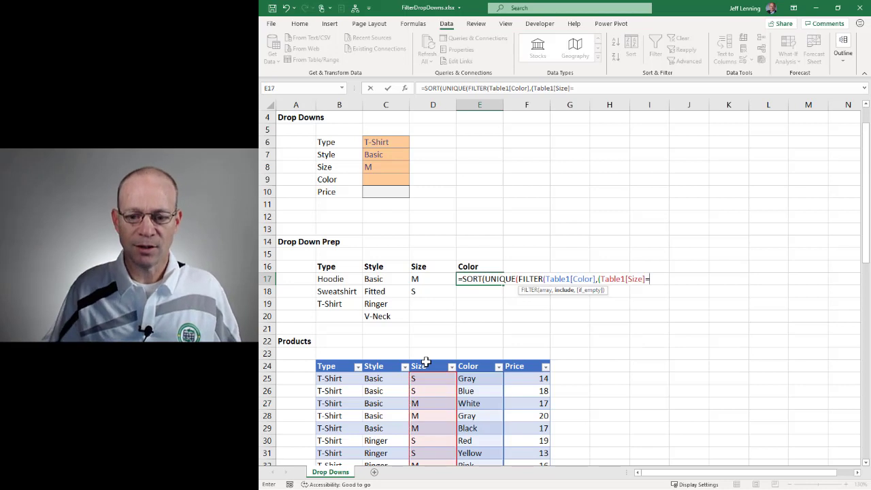
left_click(389, 167)
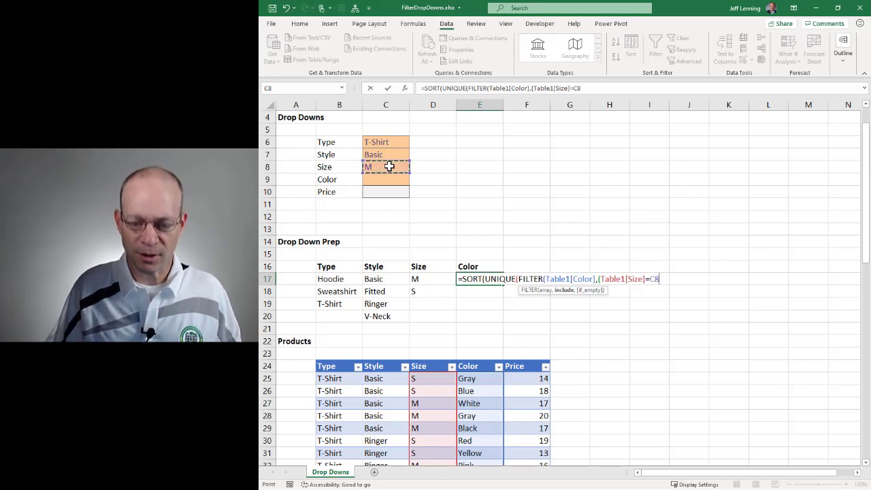
type(")*(")
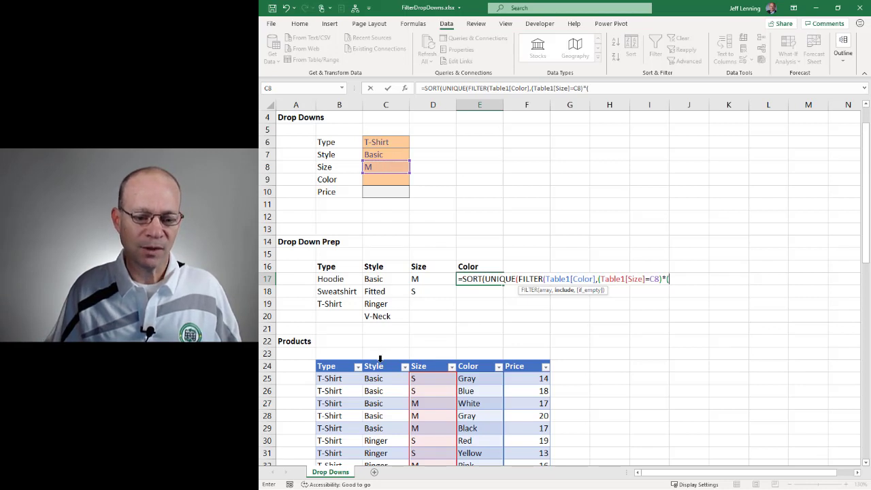
left_click(380, 362)
type("=")
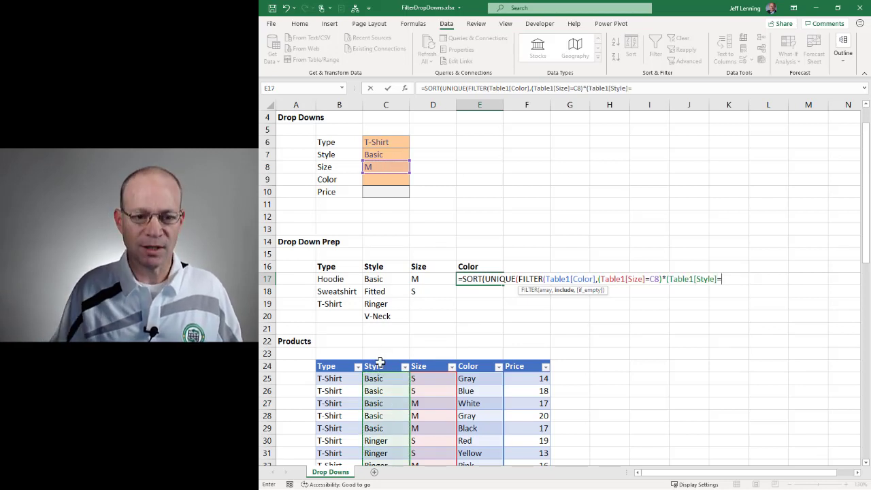
left_click(383, 154)
type(")")
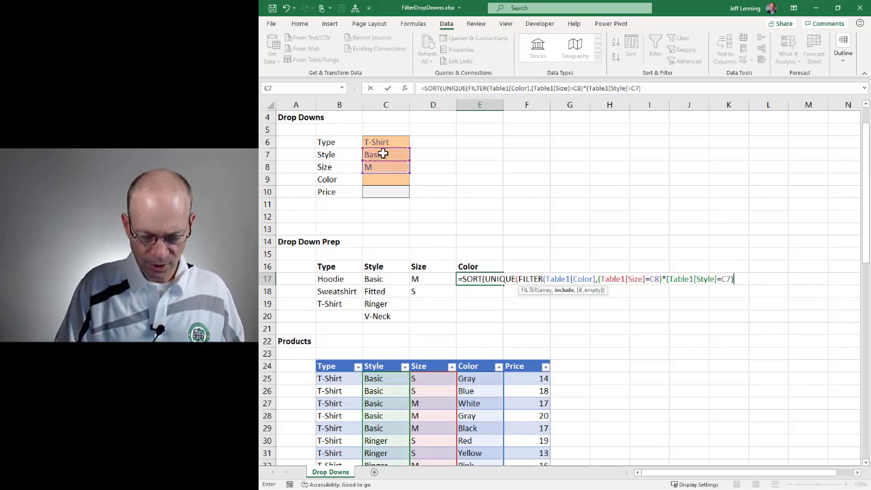
Multiply in the Type criterion (Table1[Type]=C6), close all parentheses and enter the Color prep list formula
type("*(")
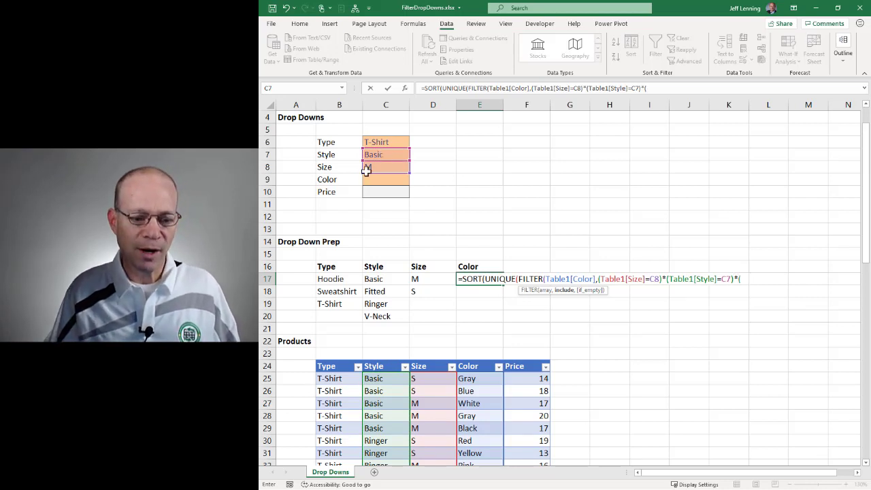
left_click(341, 361)
type("=")
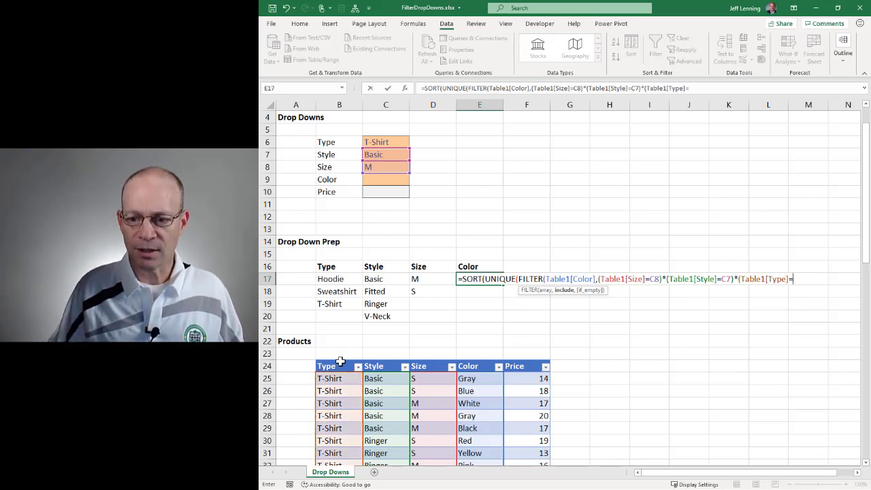
left_click(396, 142)
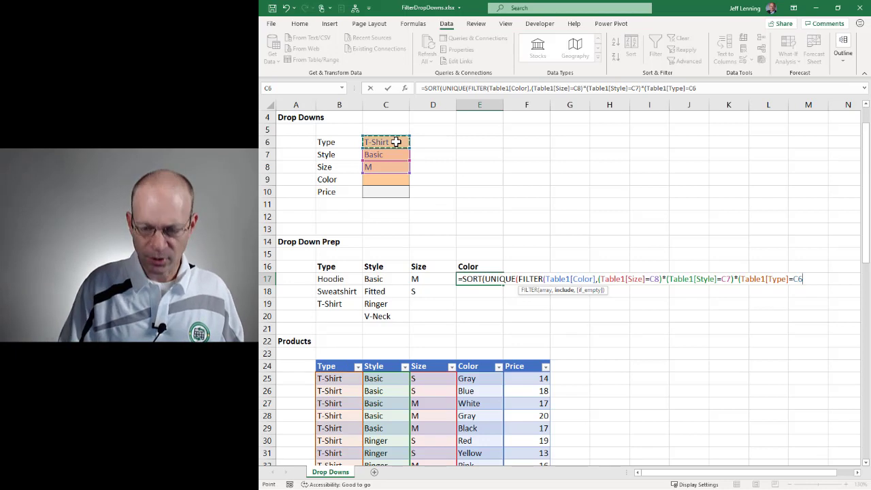
type("))")
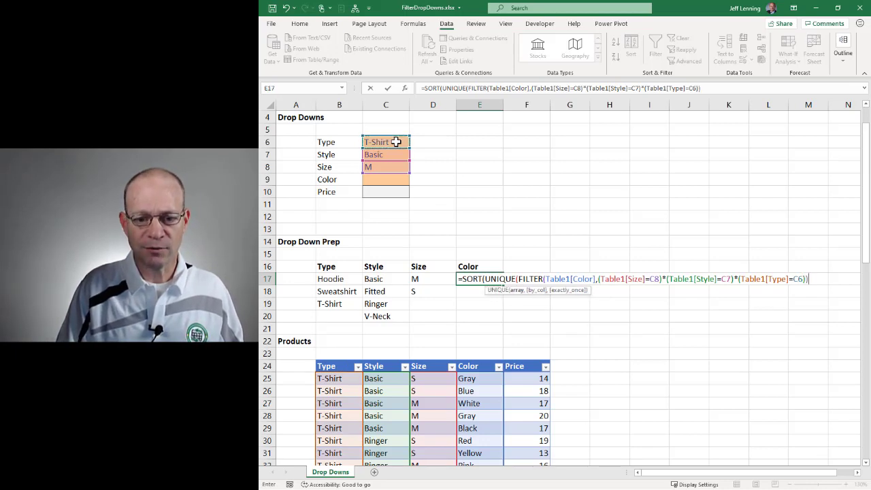
type("))")
key("Return")
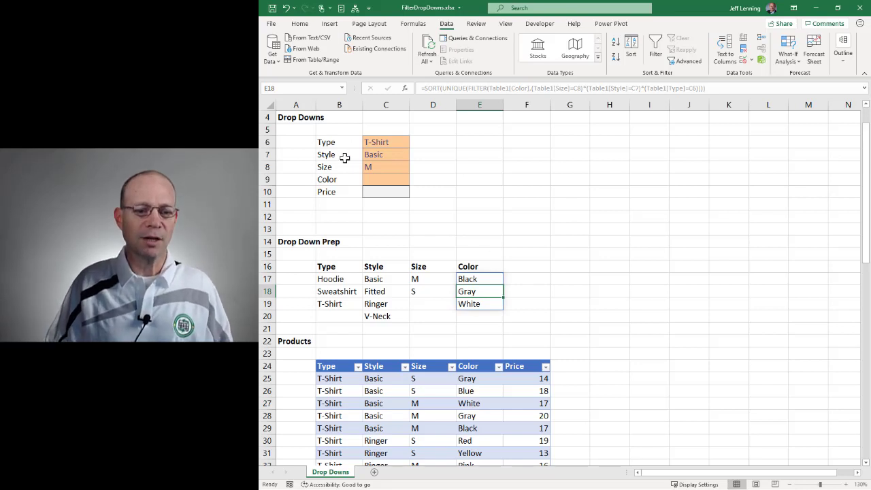
Choose S from the Size drop-down in C8 to check that the Color prep list responds
left_click(378, 167)
left_click(413, 168)
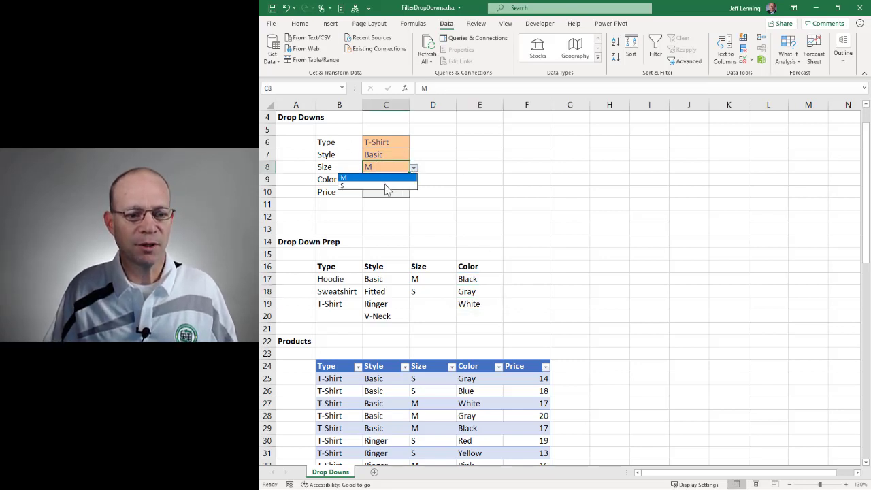
left_click(388, 188)
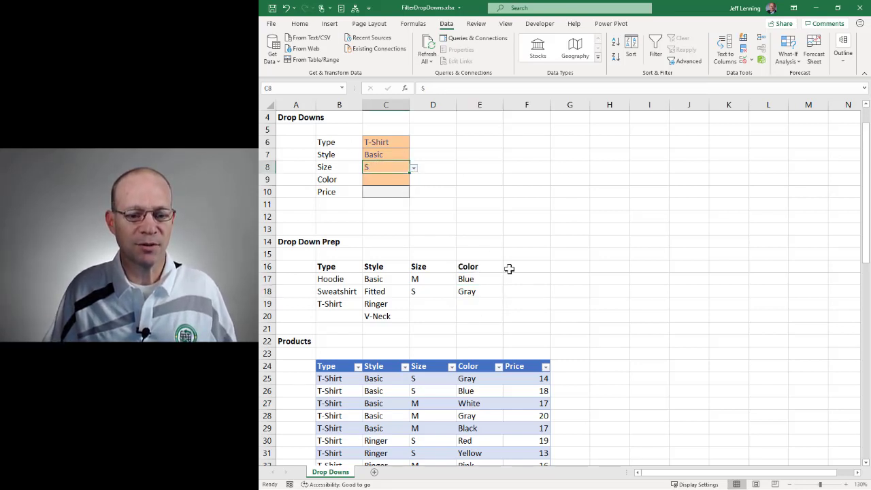
Add List data validation with source =$E$17# to the Color input cell C9 and choose Blue from its drop-down
key("Down")
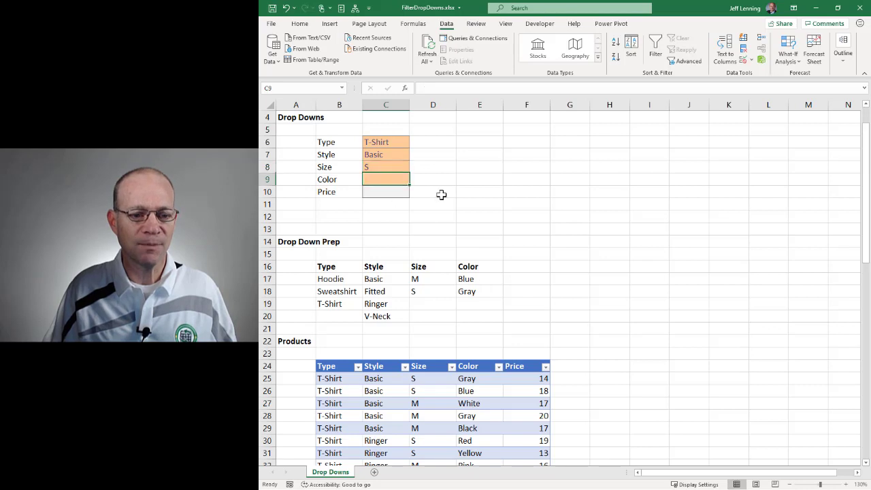
left_click(743, 60)
left_click(484, 181)
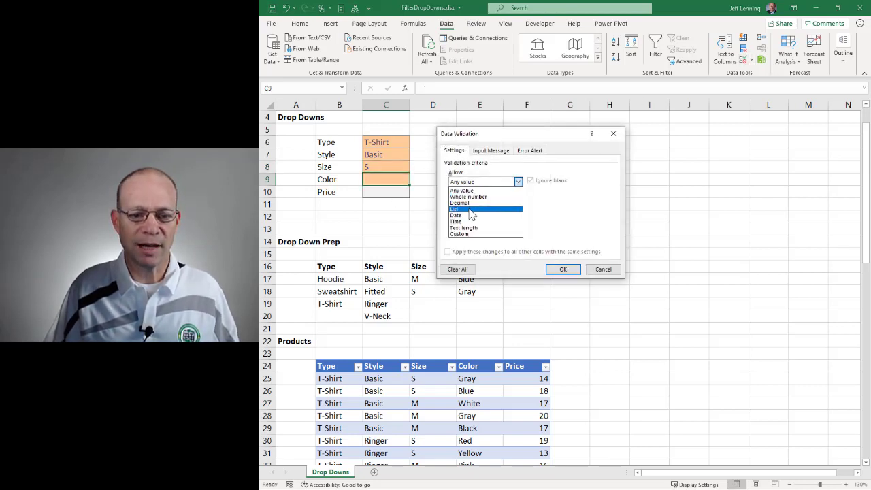
left_click(470, 208)
left_click(467, 221)
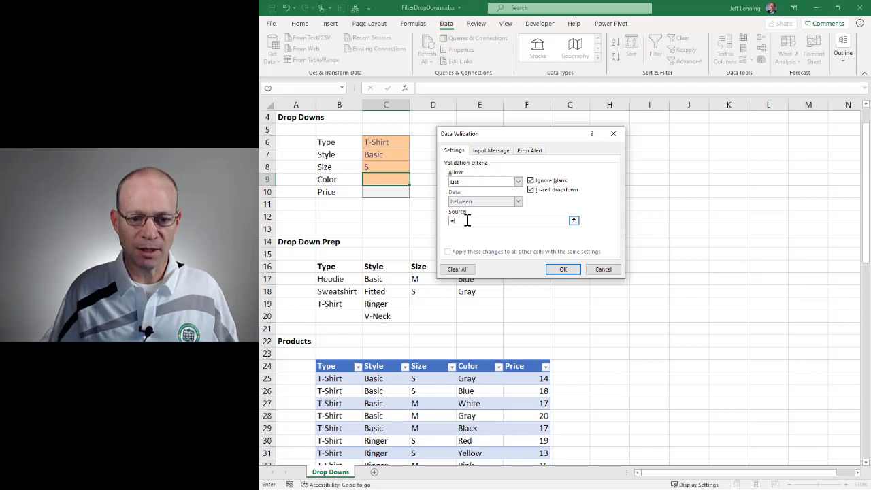
type("=")
left_click(487, 282)
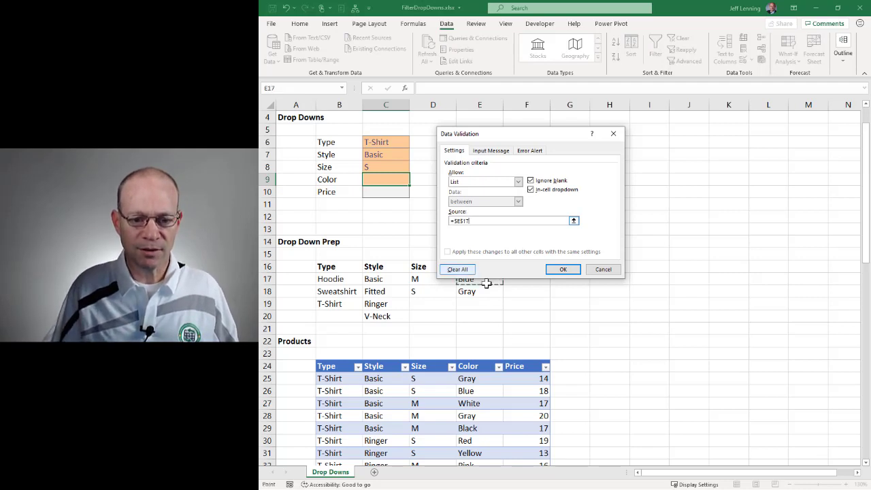
left_click(566, 270)
left_click(414, 180)
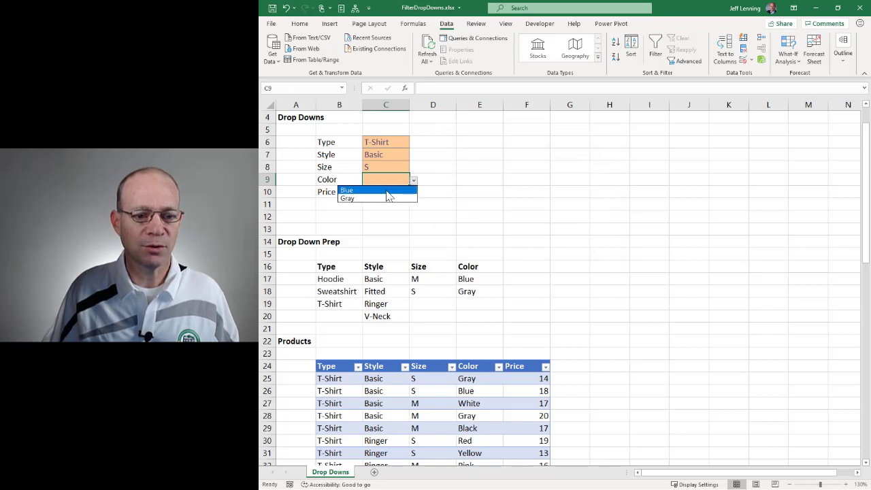
left_click(350, 196)
Start a FILTER formula in the Price cell C10 that returns Table1[Price] with the Color criterion (Table1[Color]=C9)
left_click(397, 196)
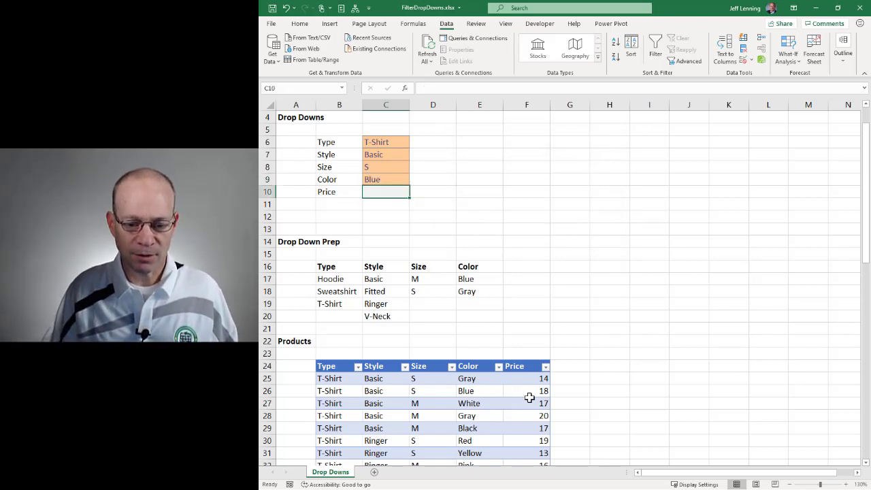
type("=fil")
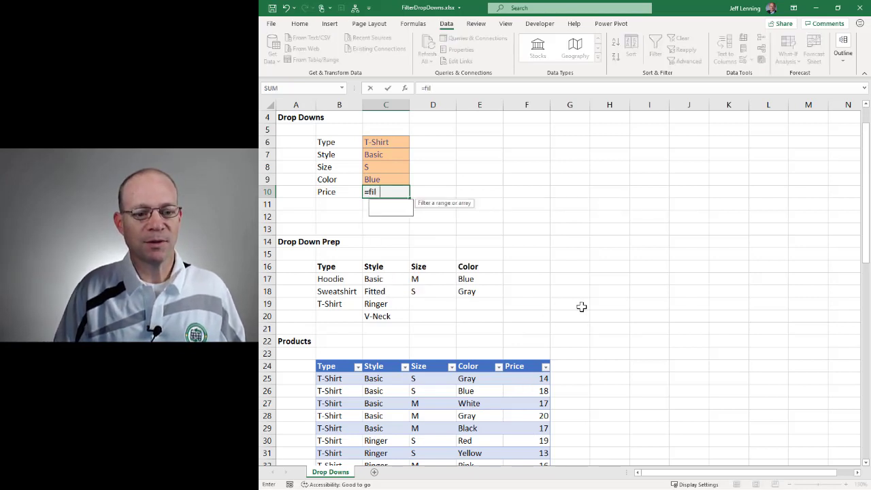
key("Tab")
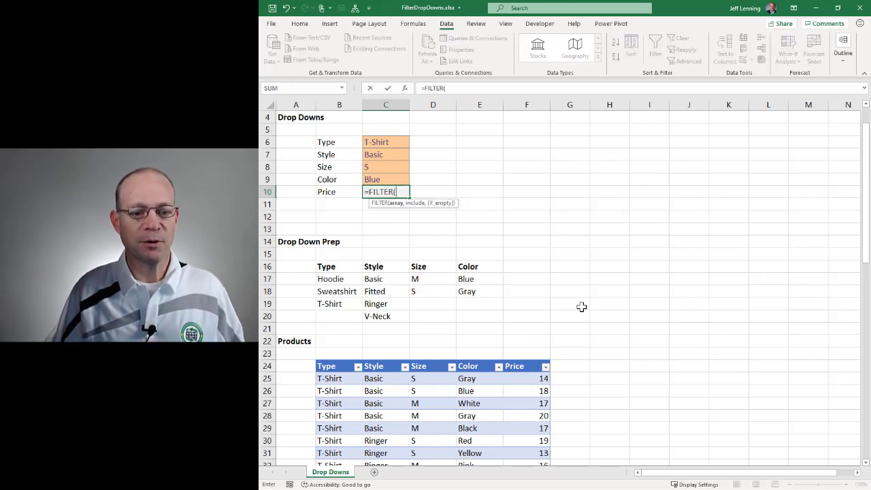
left_click(524, 359)
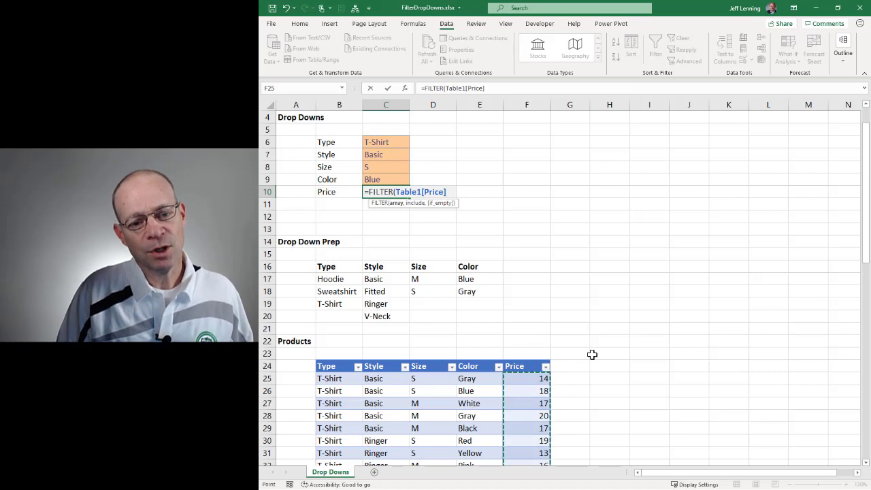
type(",")
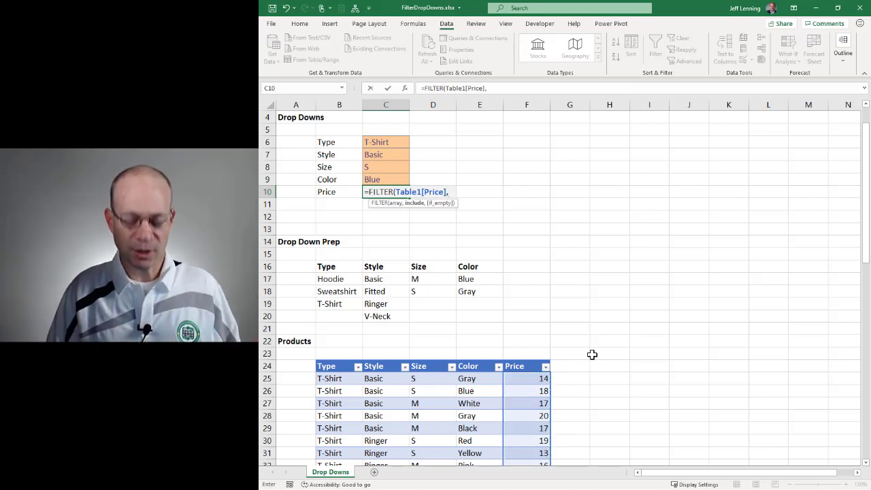
type("(")
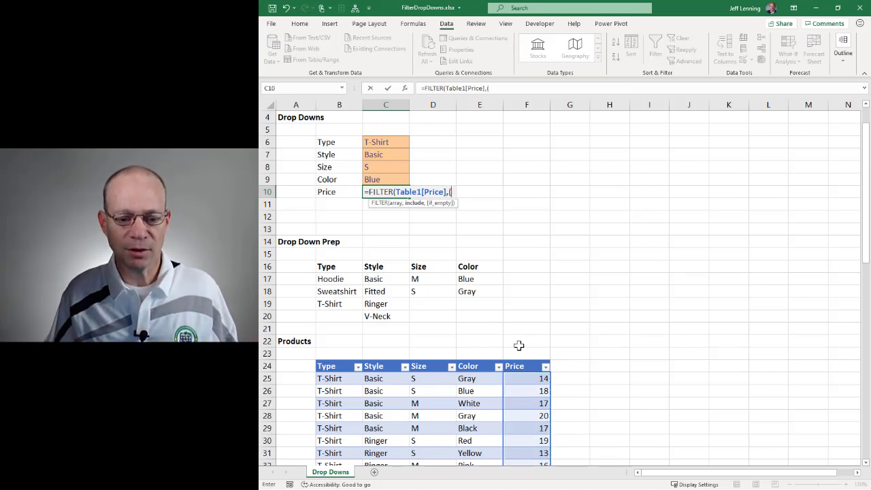
left_click(480, 360)
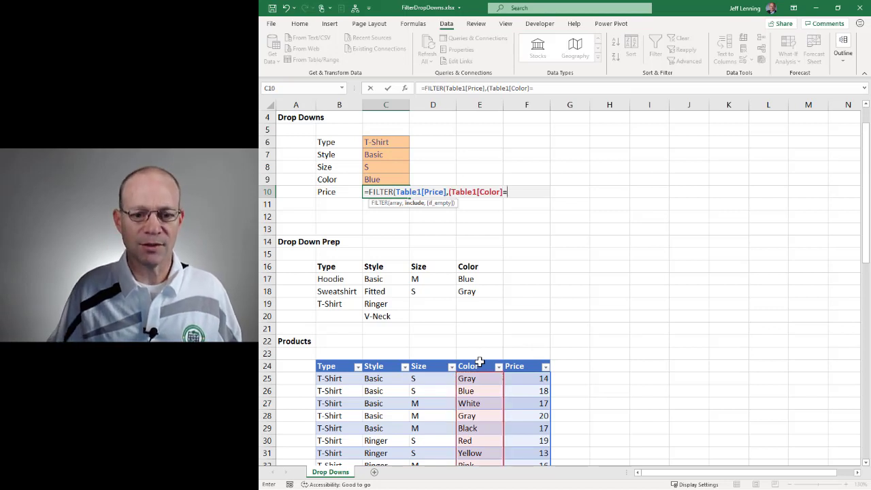
type("=")
left_click(392, 179)
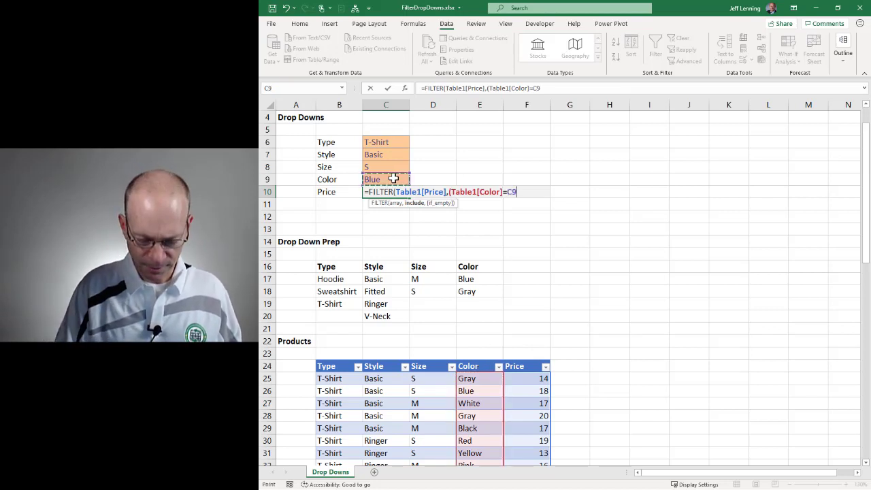
type(")*(")
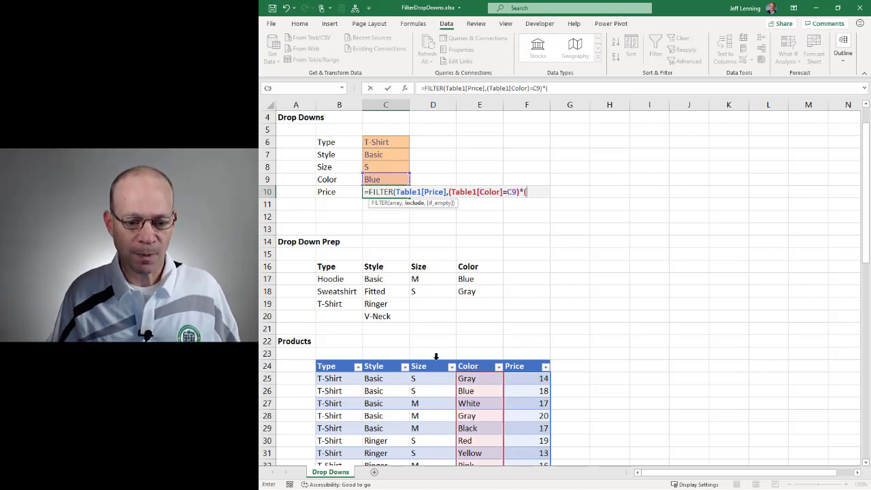
Add the Size and Style criteria (Table1[Size]=C8)*(Table1[Style]=C7) to the FILTER formula in C10
left_click(437, 360)
type("=")
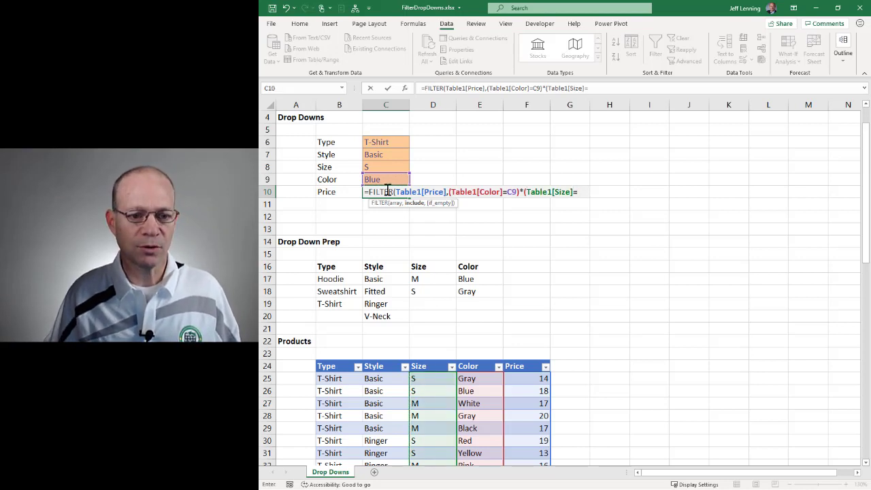
left_click(381, 167)
type(")*(")
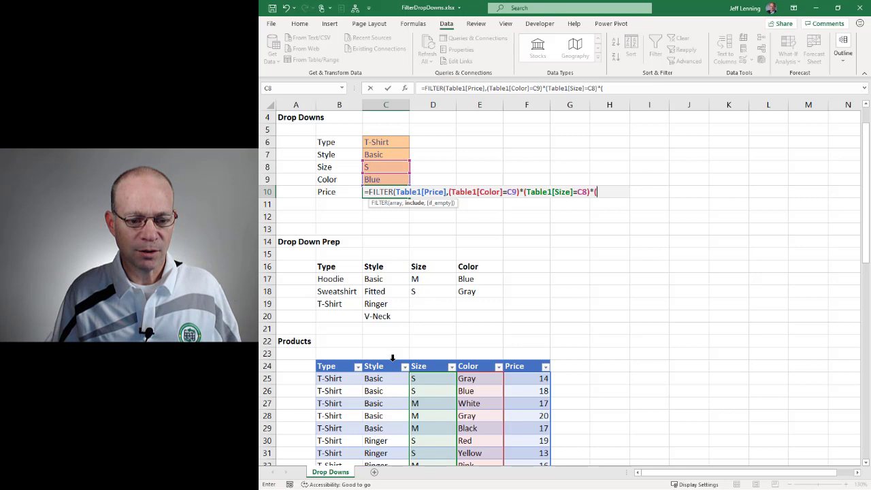
left_click(392, 362)
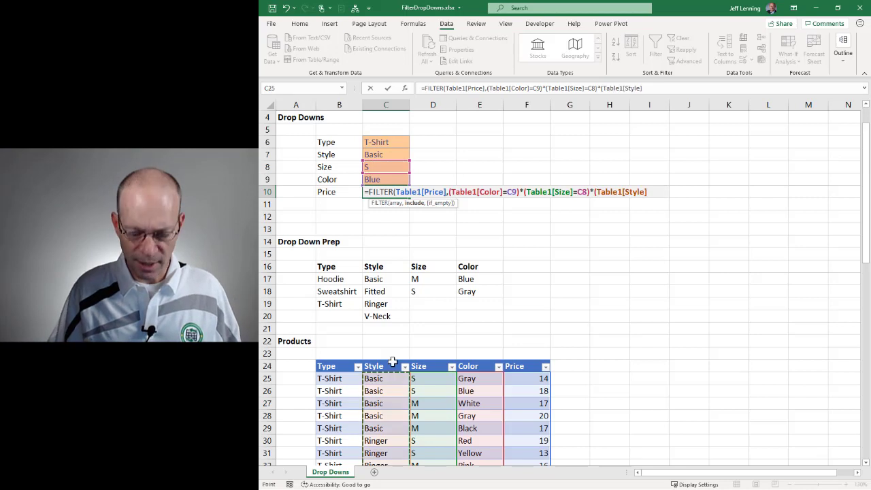
type("=")
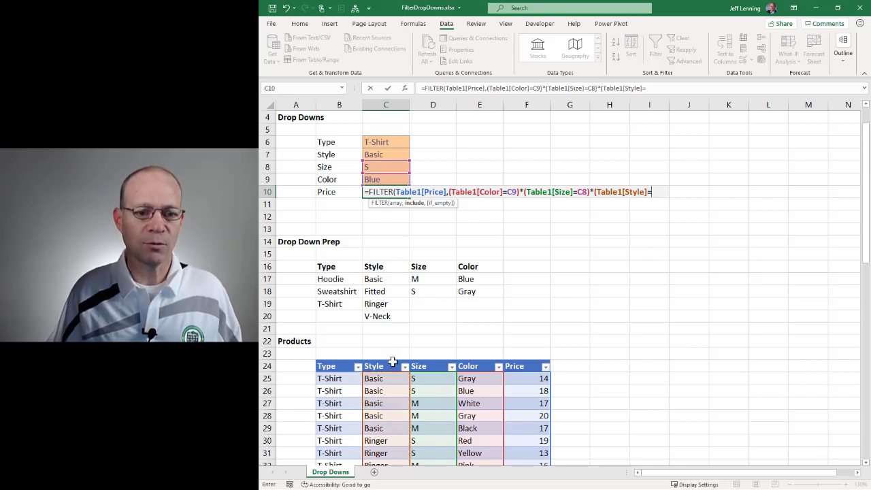
left_click(386, 155)
type(")*")
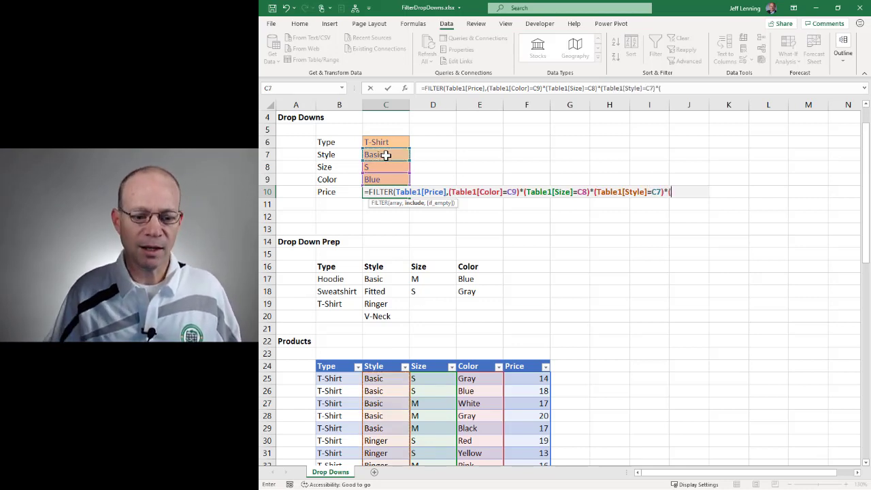
Multiply in the Type criterion (Table1[Type]=C6), close the parentheses and enter the Price formula in C10
type("(")
left_click(336, 362)
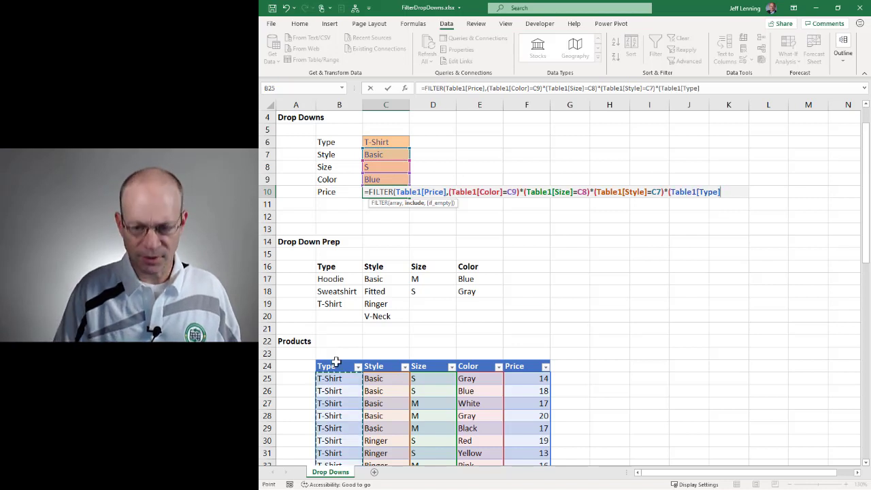
type("=")
left_click(398, 142)
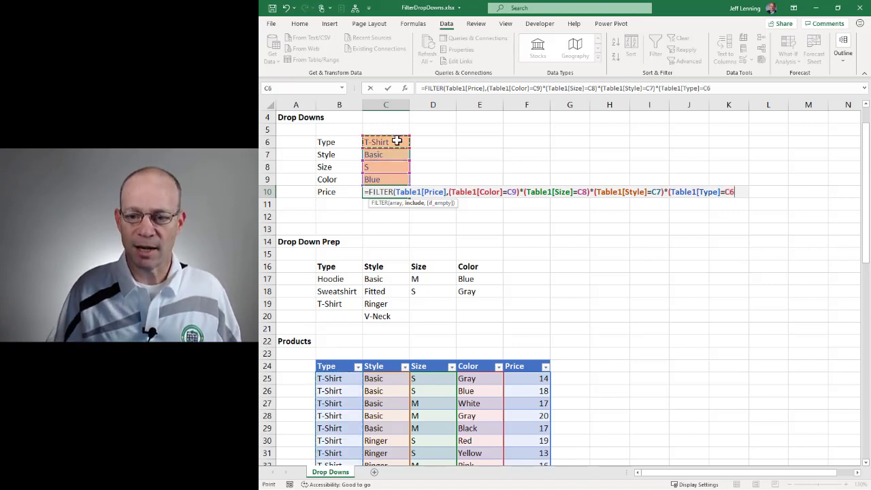
type("))")
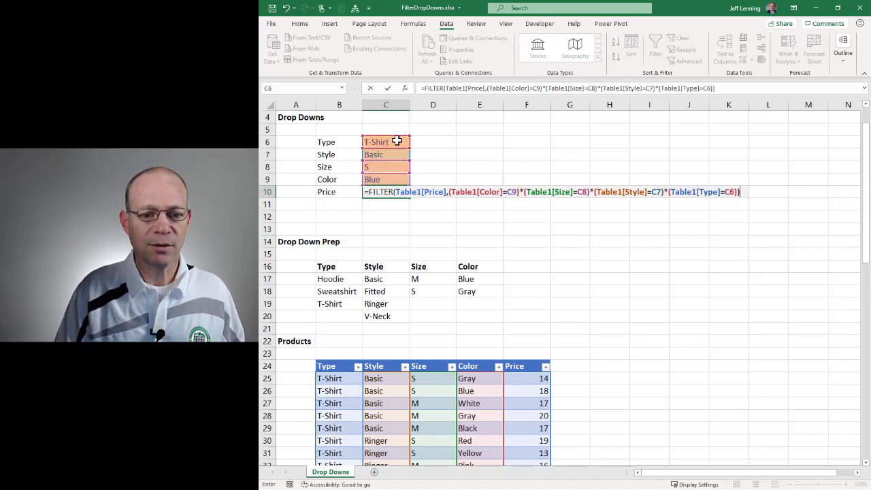
key("Return")
key("Up")
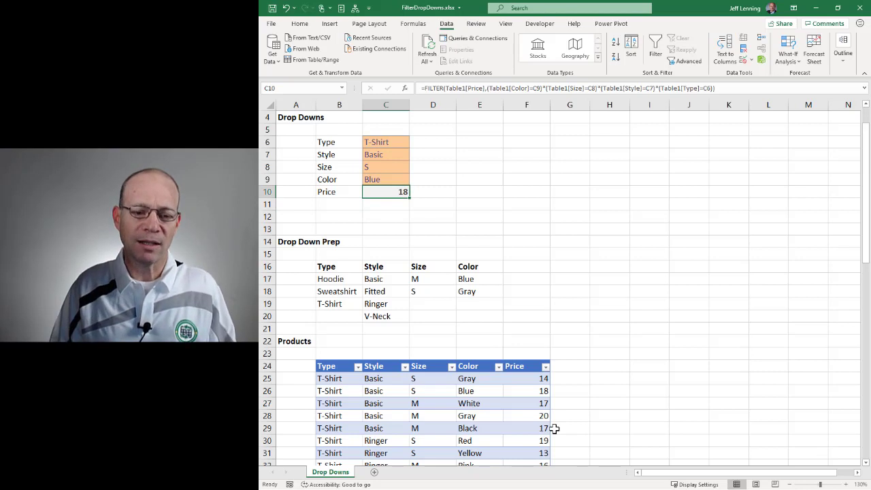
Wrap the FILTER formula in the Price cell C10 in a SUM function
key("F2")
type("SUM(")
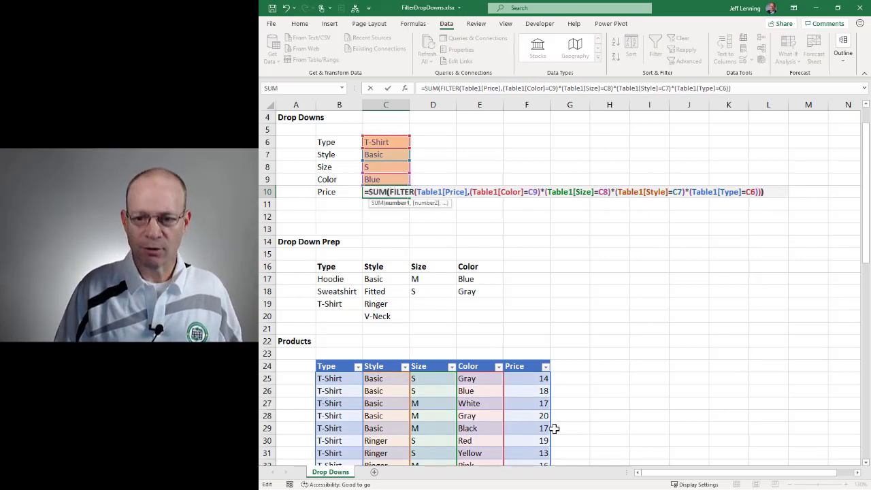
key("Return")
key("Up")
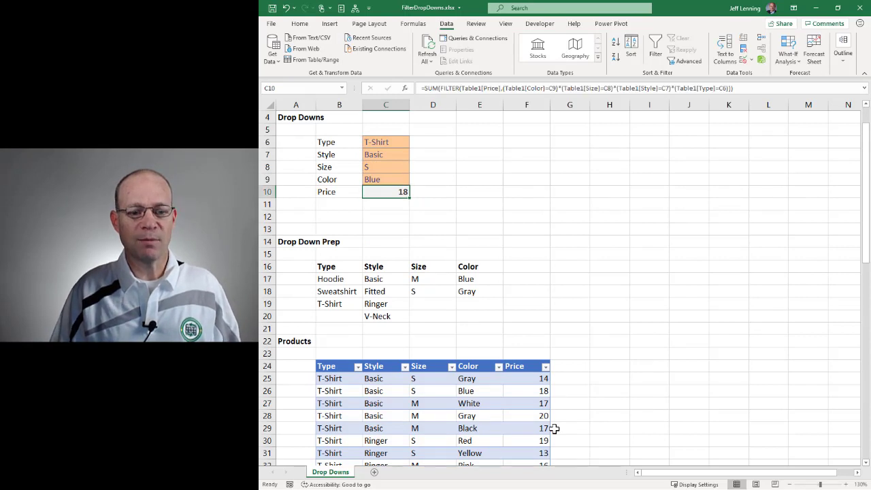
Remove the SUM wrapper from the Price formula in C10, leaving only the FILTER function
key("F2")
key("Home")
key("Right")
key("Delete")
key("Delete")
key("Delete")
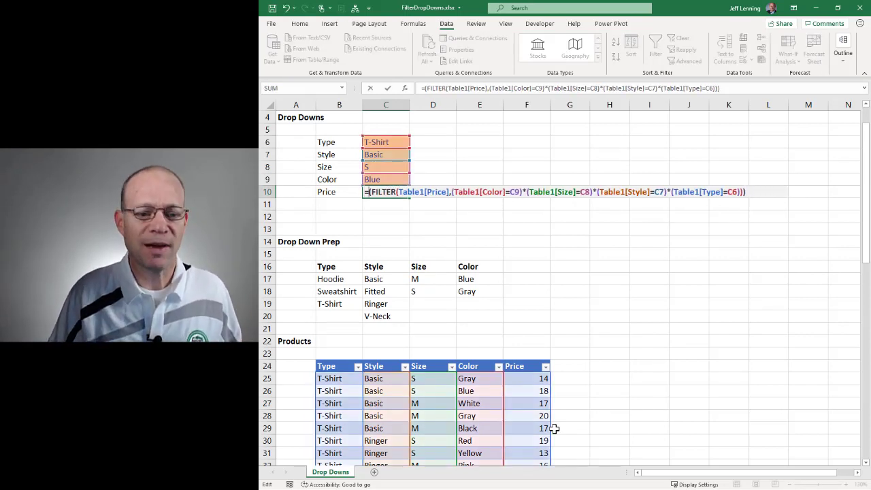
key("Delete")
key("Return")
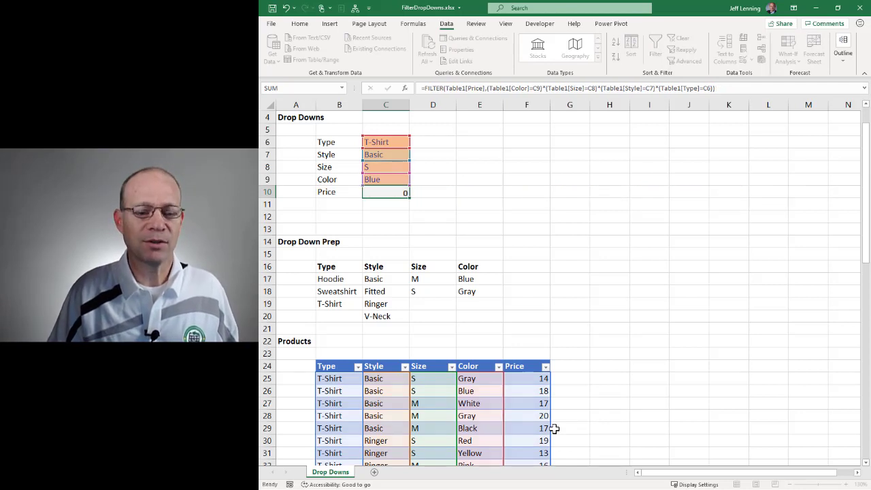